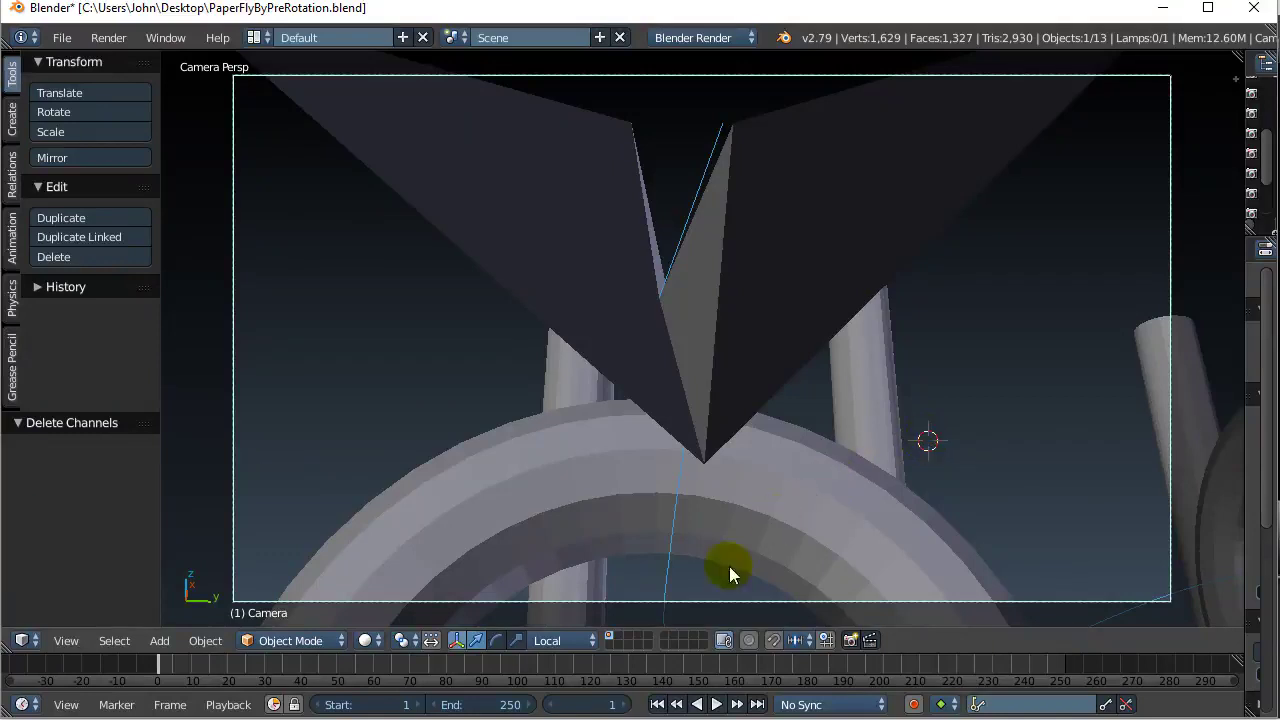
# Play the animation in camera view, then stop and return to frame 1
pyautogui.click(716, 705)
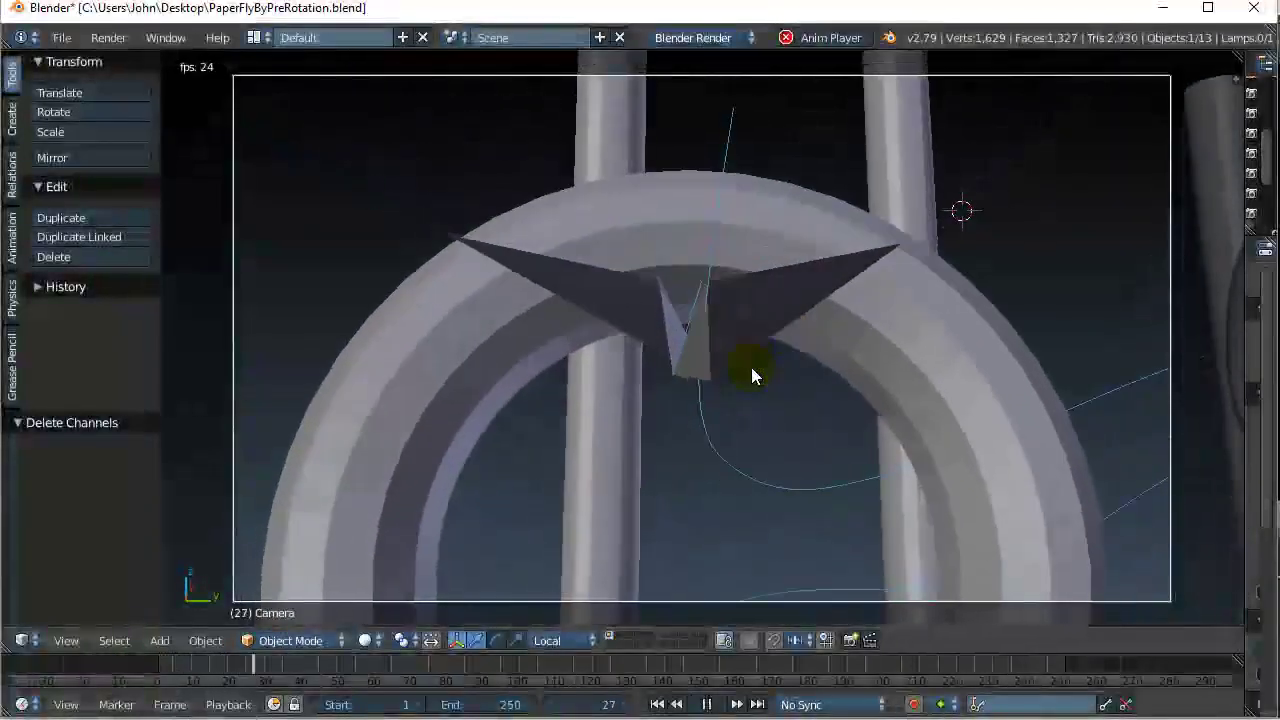
pyautogui.click(706, 704)
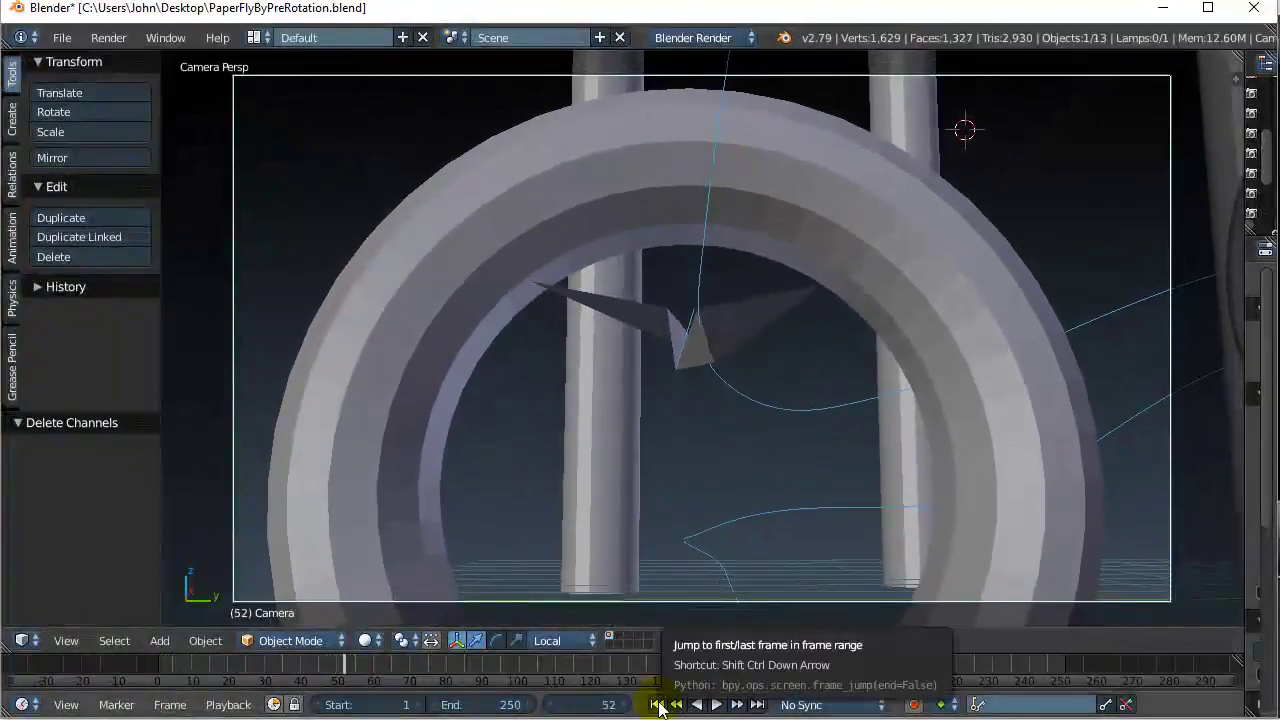
pyautogui.click(657, 704)
pyautogui.press('KP_0')
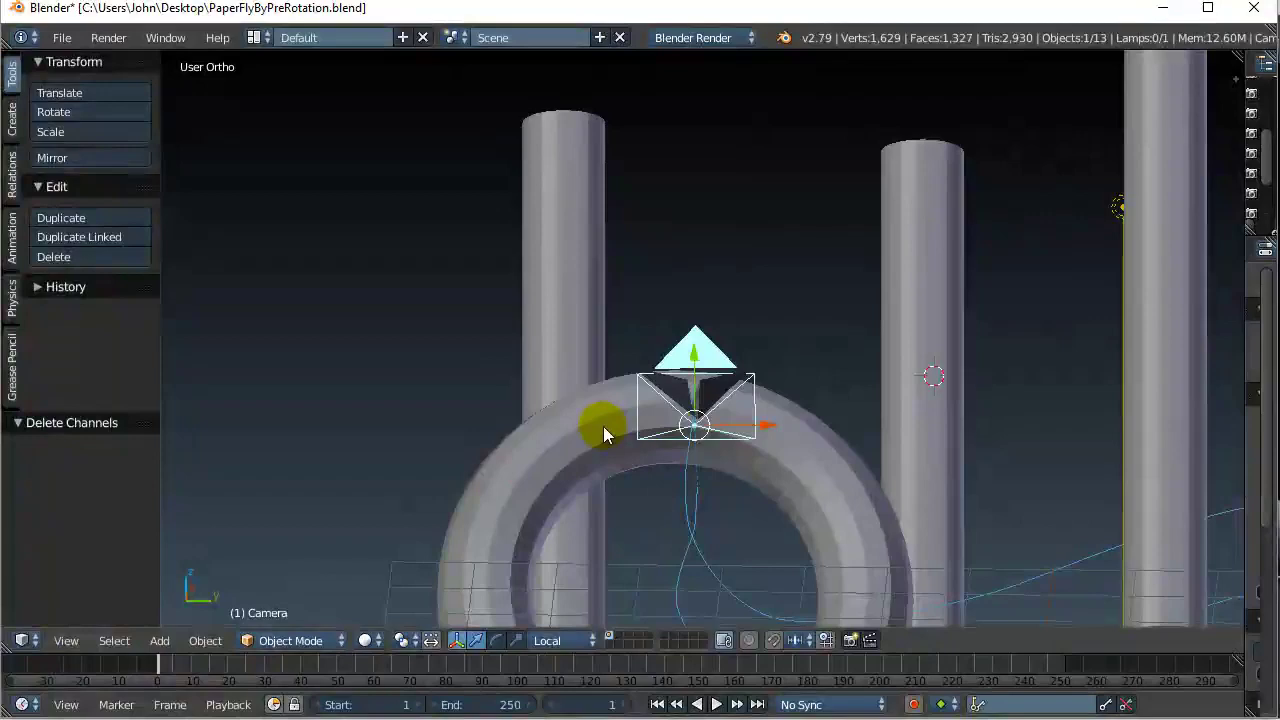
pyautogui.press('KP_0')
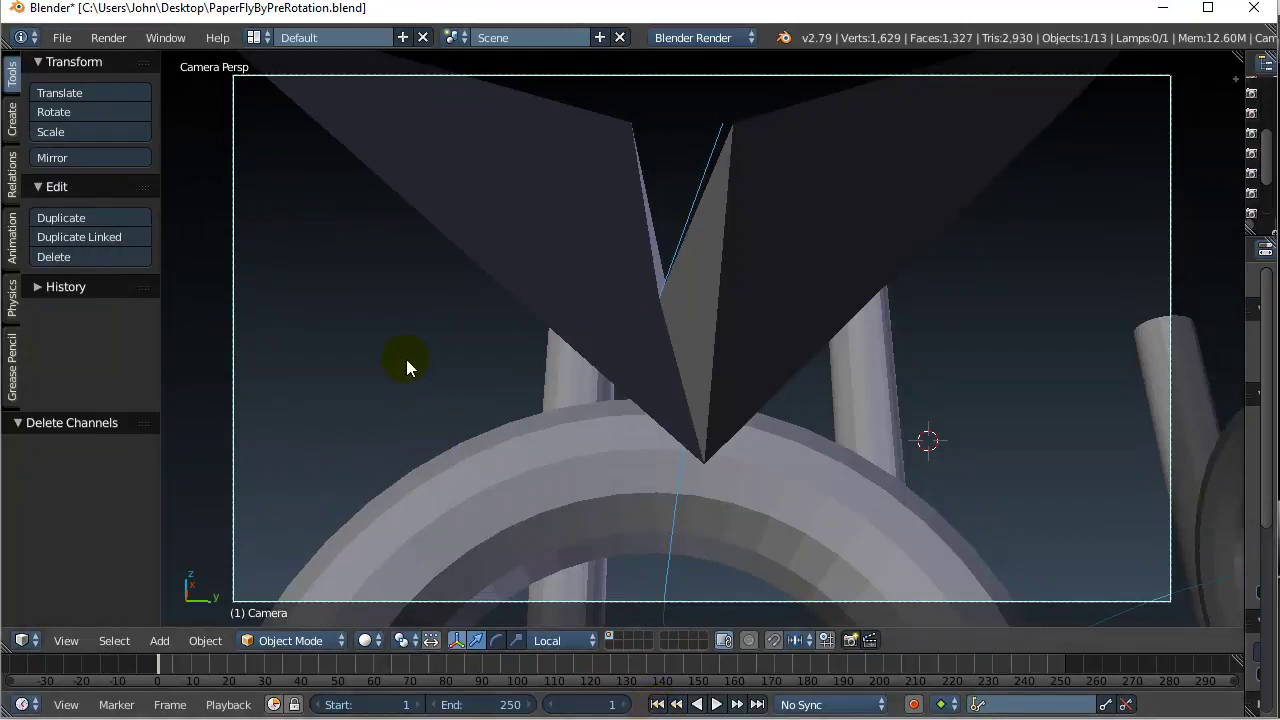
# Select the paper plane, compare Local and Global orientation ending on Global, and orbit out
pyautogui.rightClick(619, 311)
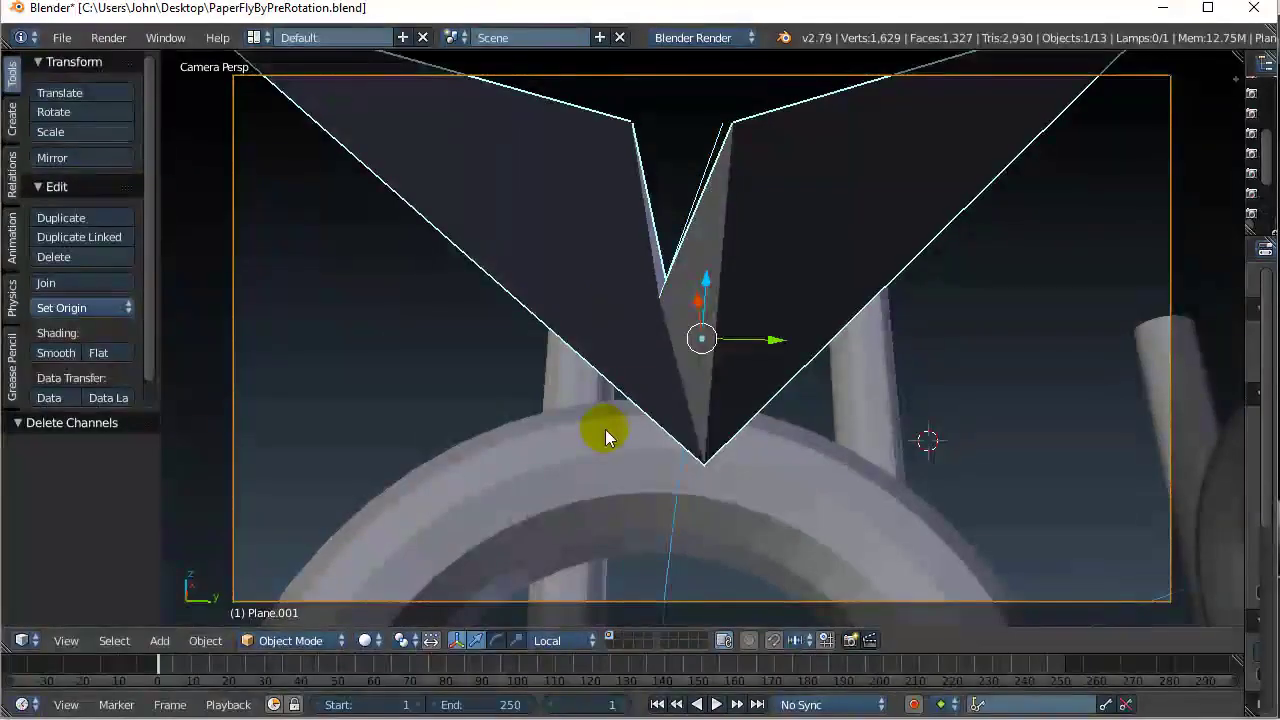
pyautogui.rightClick(588, 287)
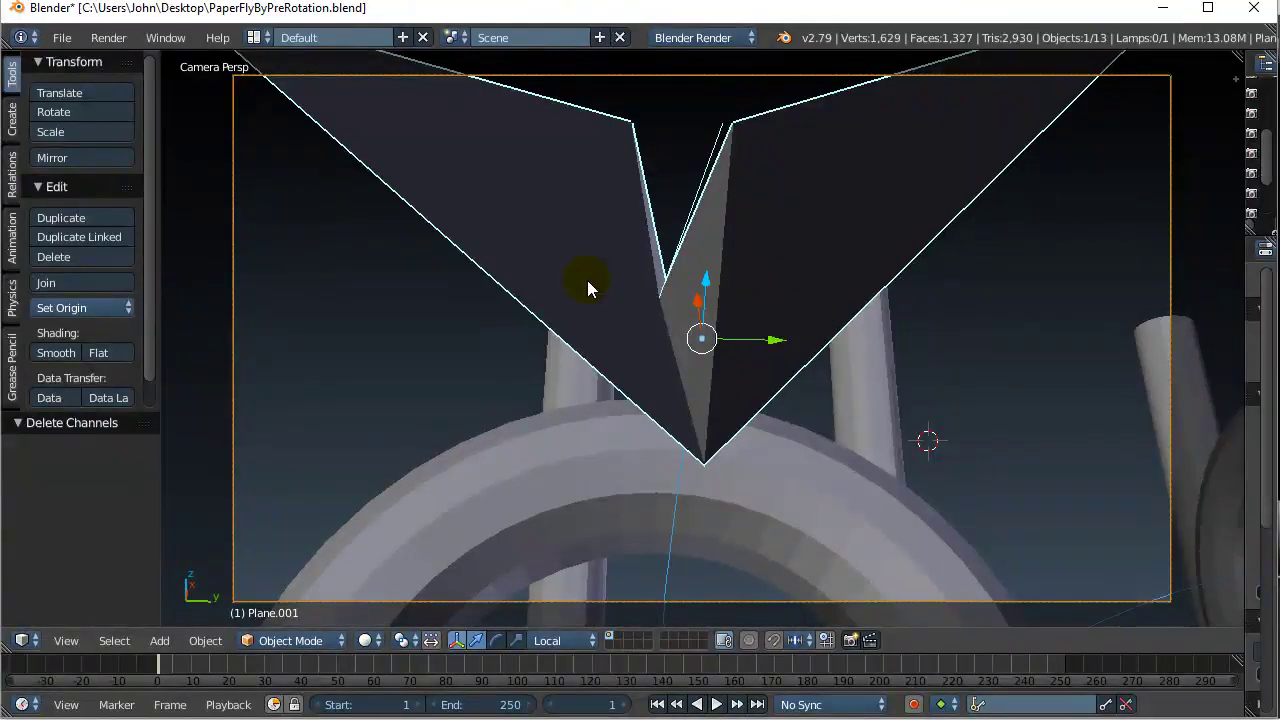
pyautogui.click(590, 642)
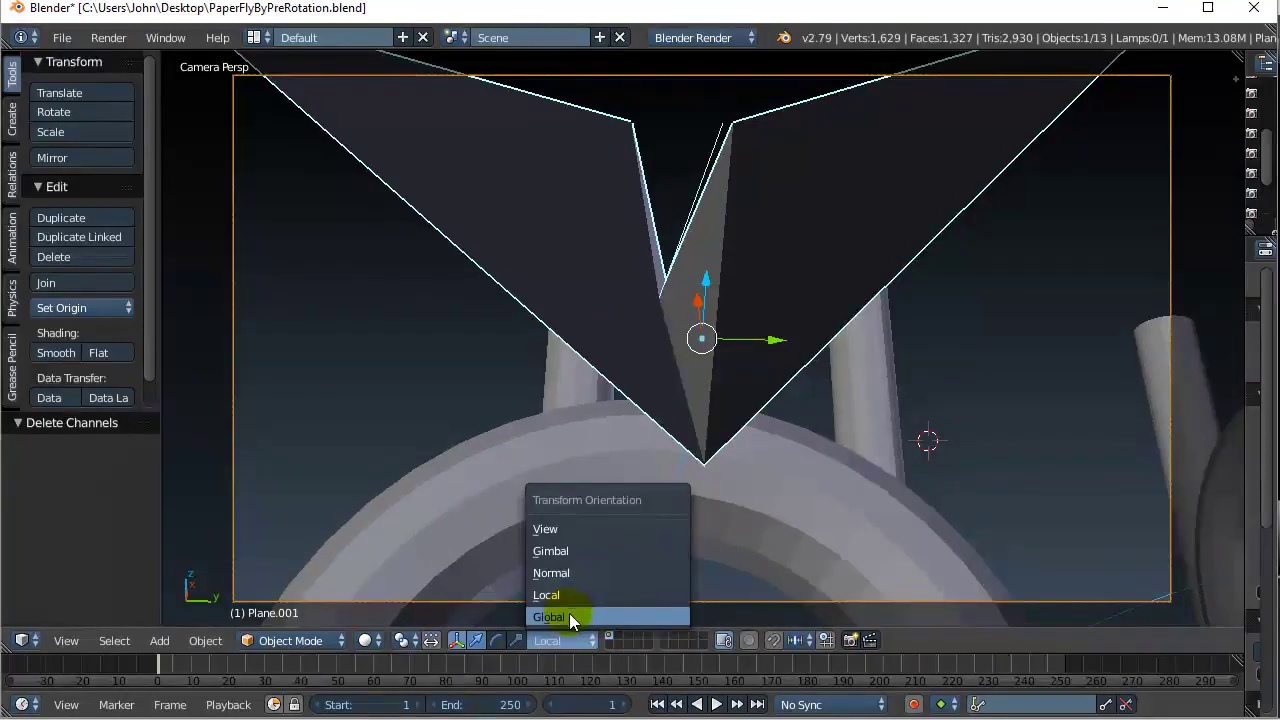
pyautogui.click(569, 614)
pyautogui.click(572, 639)
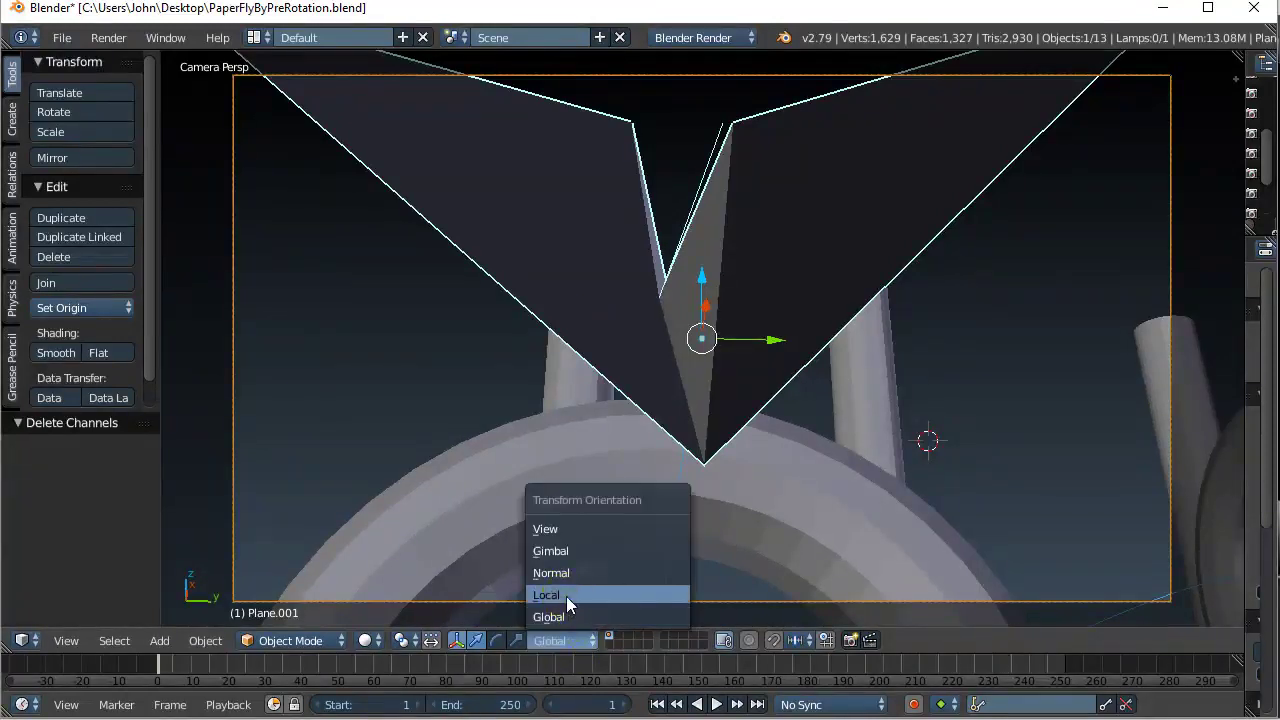
pyautogui.click(567, 593)
pyautogui.click(556, 643)
pyautogui.click(561, 612)
pyautogui.moveTo(587, 428); pyautogui.dragTo(841, 468, button='middle')
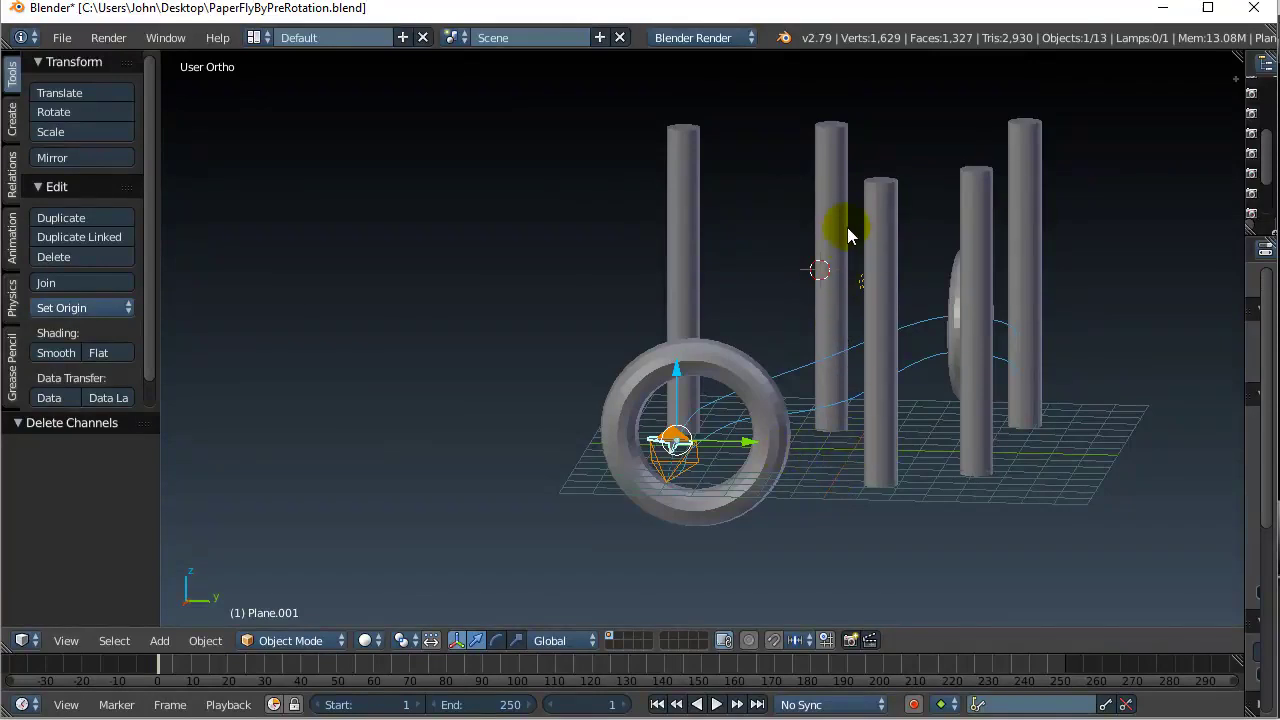
# Play the flight, stop at frame 141, and orbit to see the plane among the rings
pyautogui.scroll(2, 734, 534)
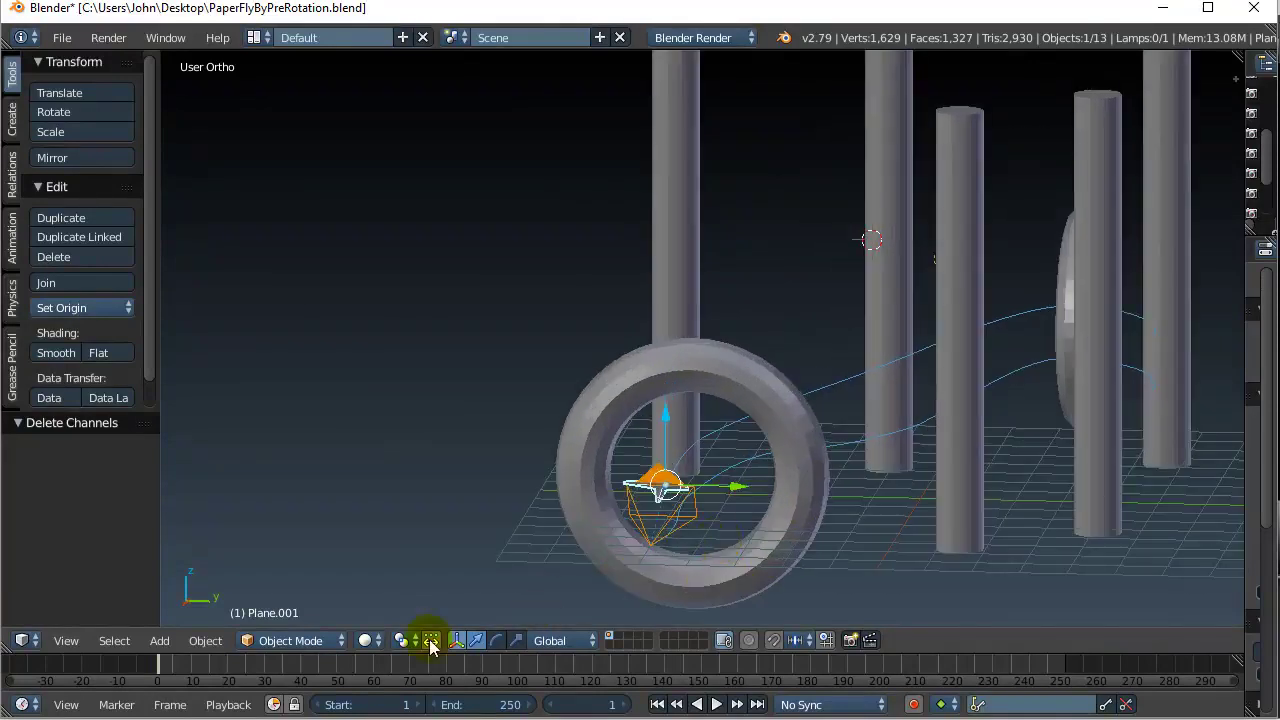
pyautogui.hotkey('alt', 'a')
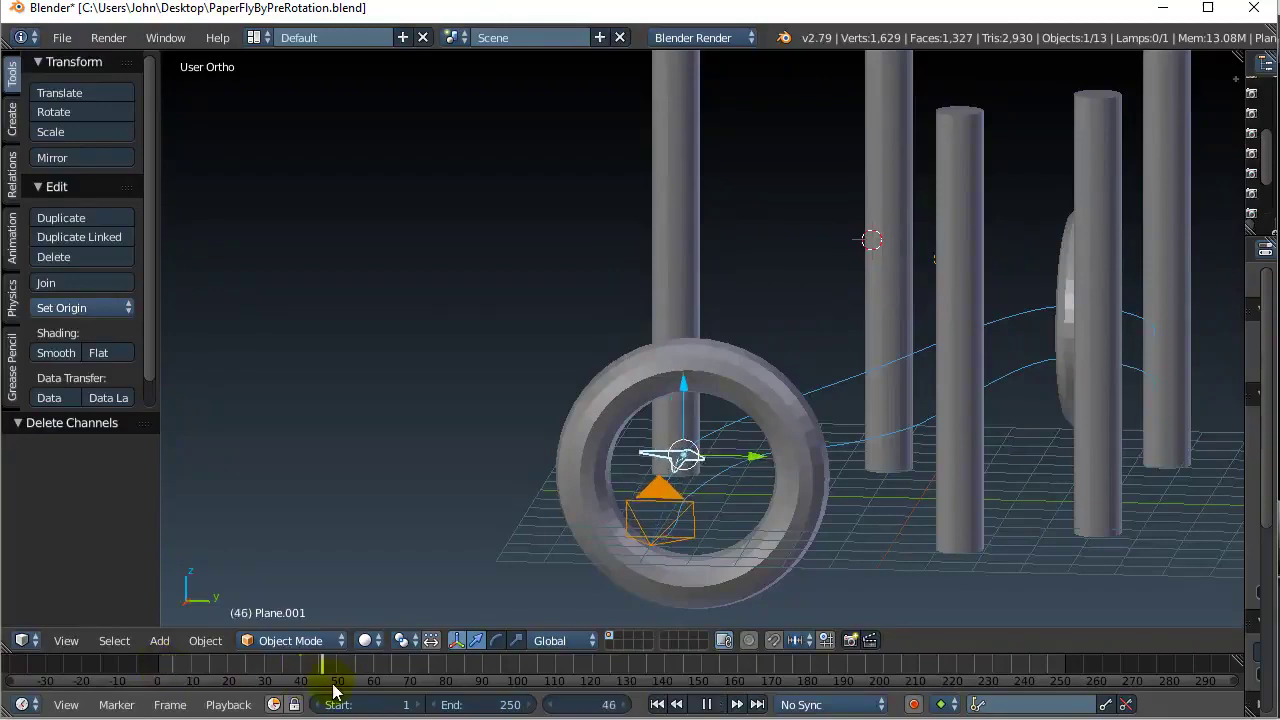
pyautogui.click(668, 668)
pyautogui.moveTo(820, 508); pyautogui.dragTo(1025, 537, button='middle')
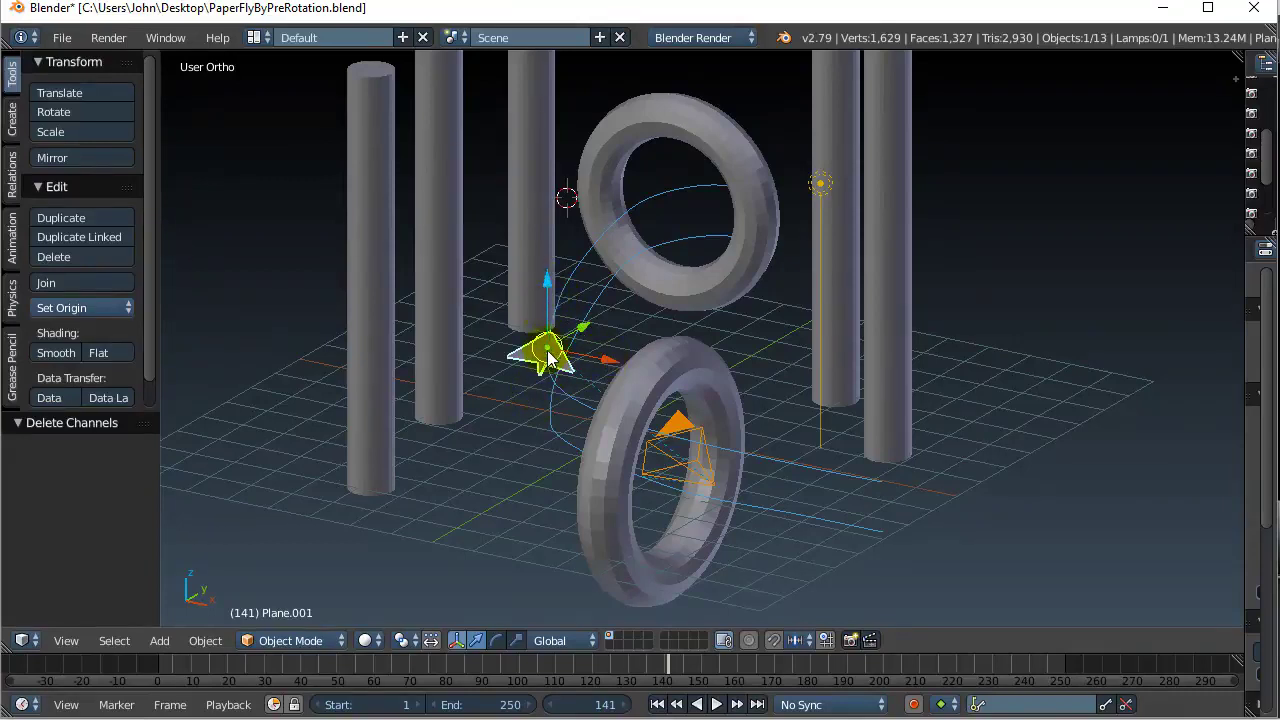
# Show the paper plane's Local axes at frame 141 and orbit and zoom around it
pyautogui.click(578, 641)
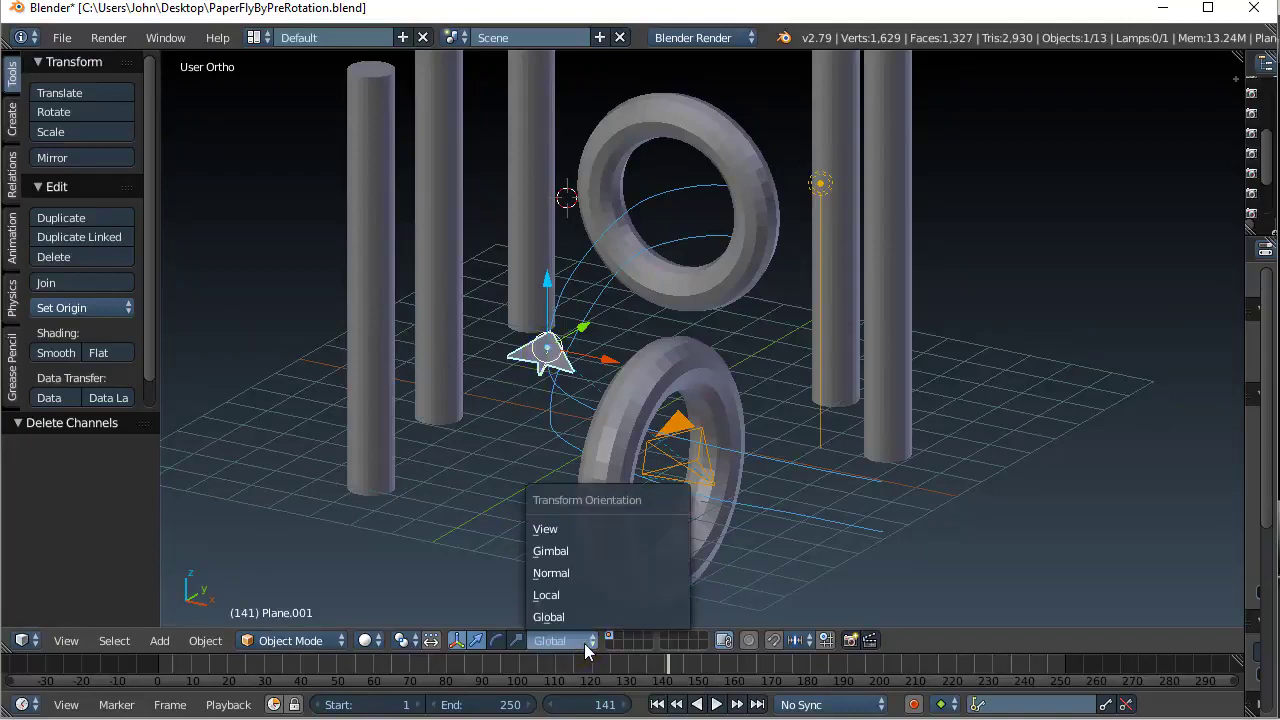
pyautogui.click(579, 594)
pyautogui.moveTo(486, 449); pyautogui.dragTo(459, 465, button='middle')
pyautogui.scroll(3, 459, 465)
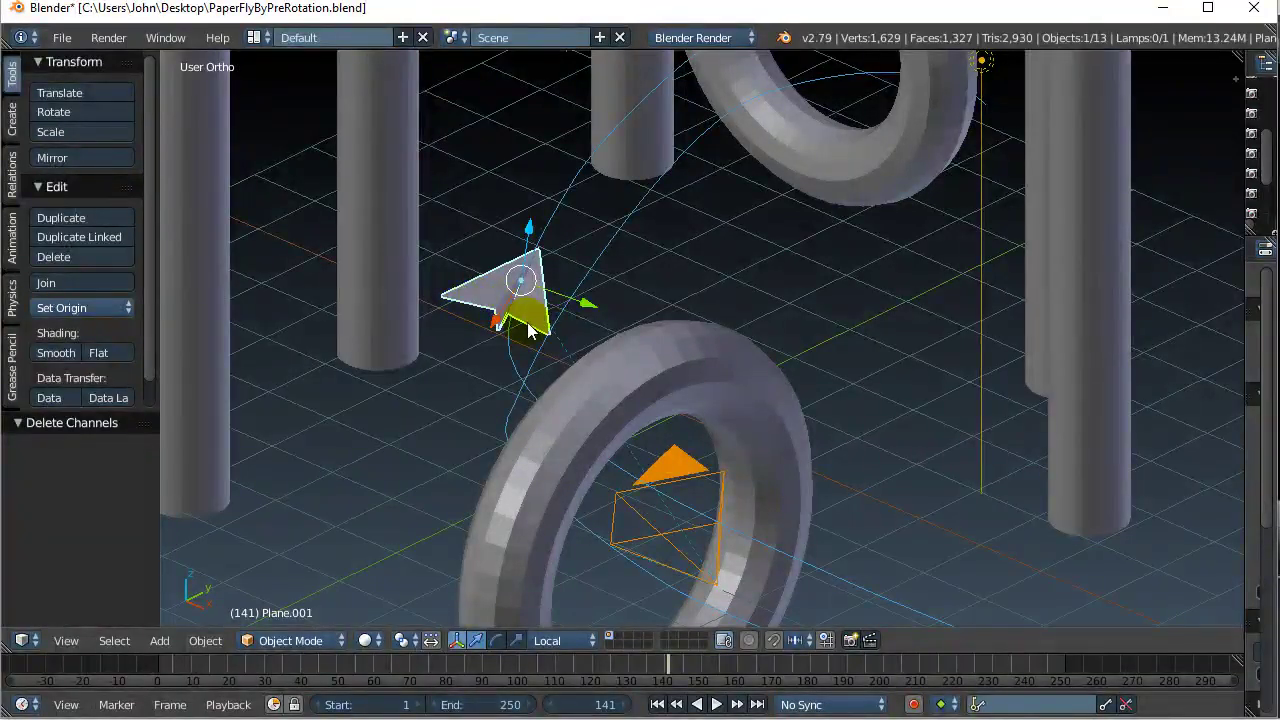
# Toggle the orientation to Global and back to Local, then rewind to frame 1
pyautogui.click(577, 642)
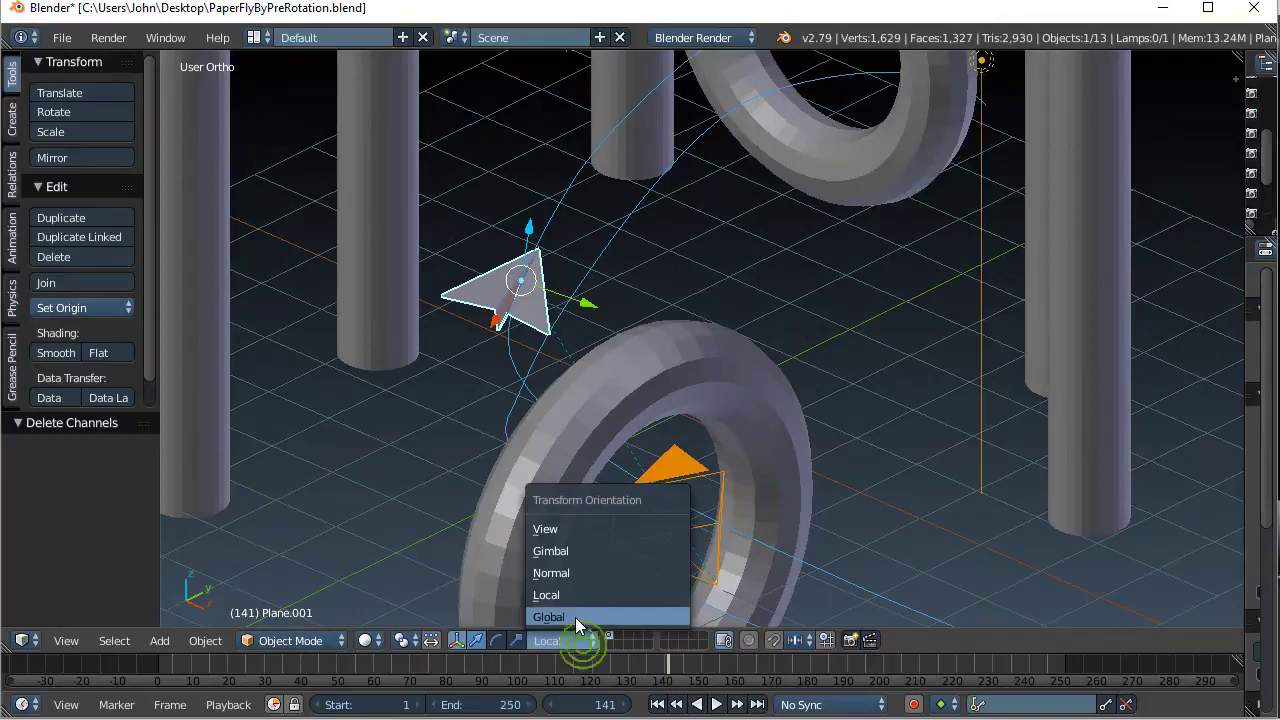
pyautogui.click(575, 616)
pyautogui.click(578, 641)
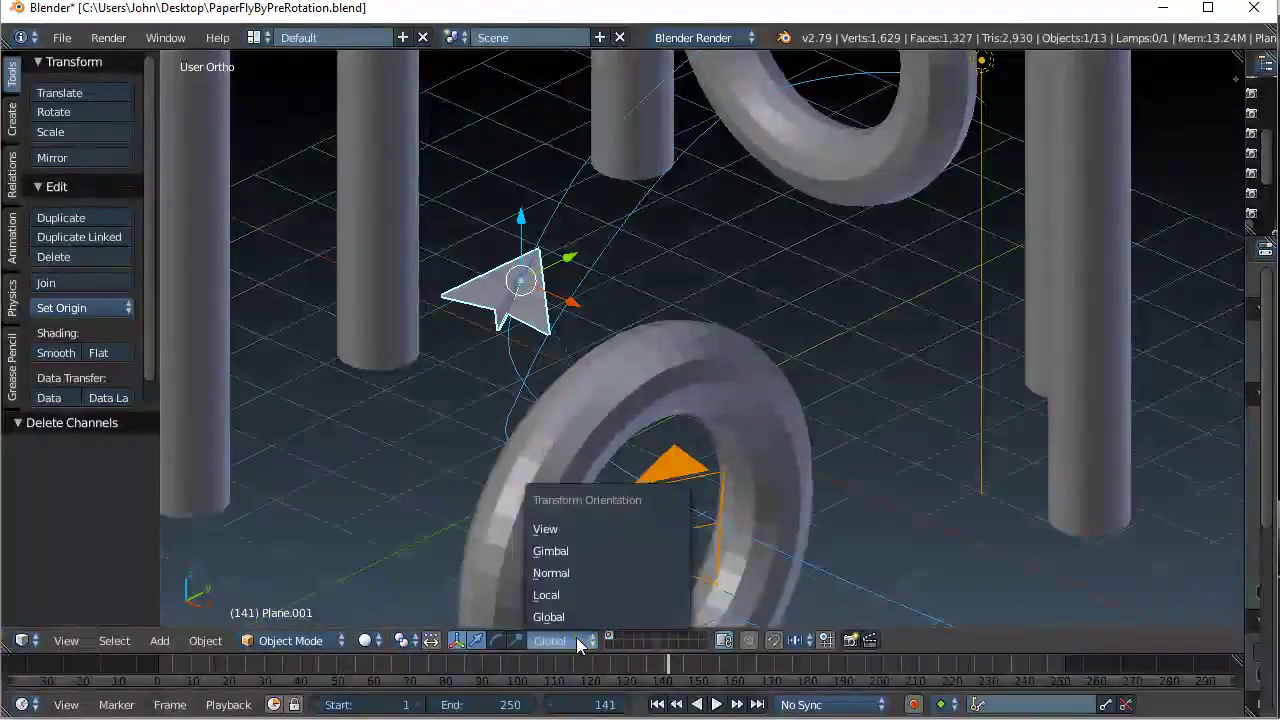
pyautogui.click(559, 598)
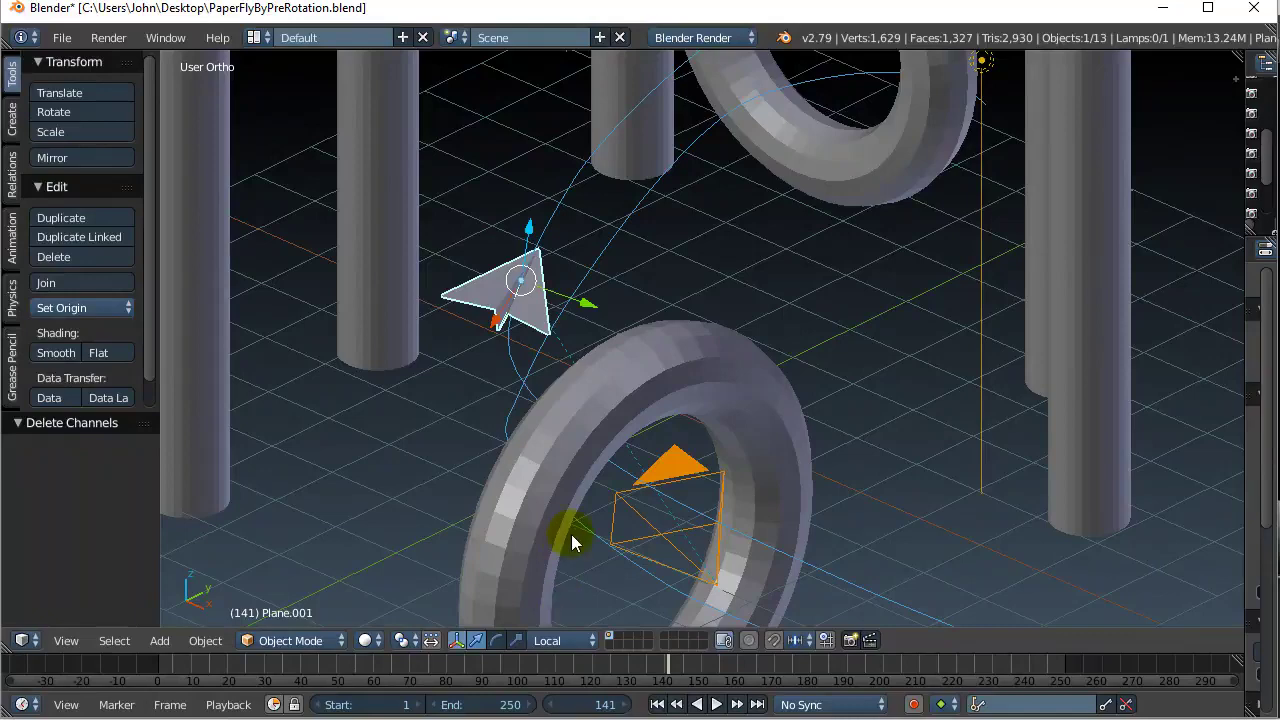
pyautogui.click(657, 704)
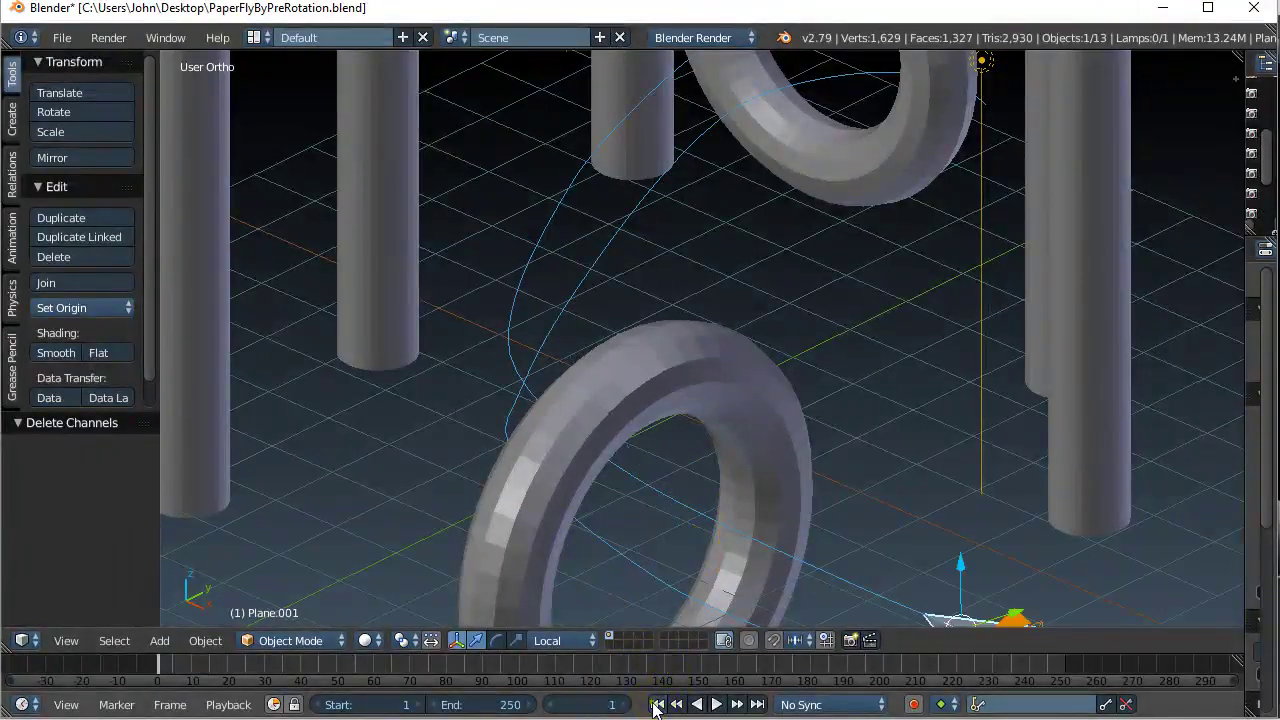
# In a full camera view at frame 1, reselect Plane.001 and bring up the Insert Keyframe menu
pyautogui.press('KP_0')
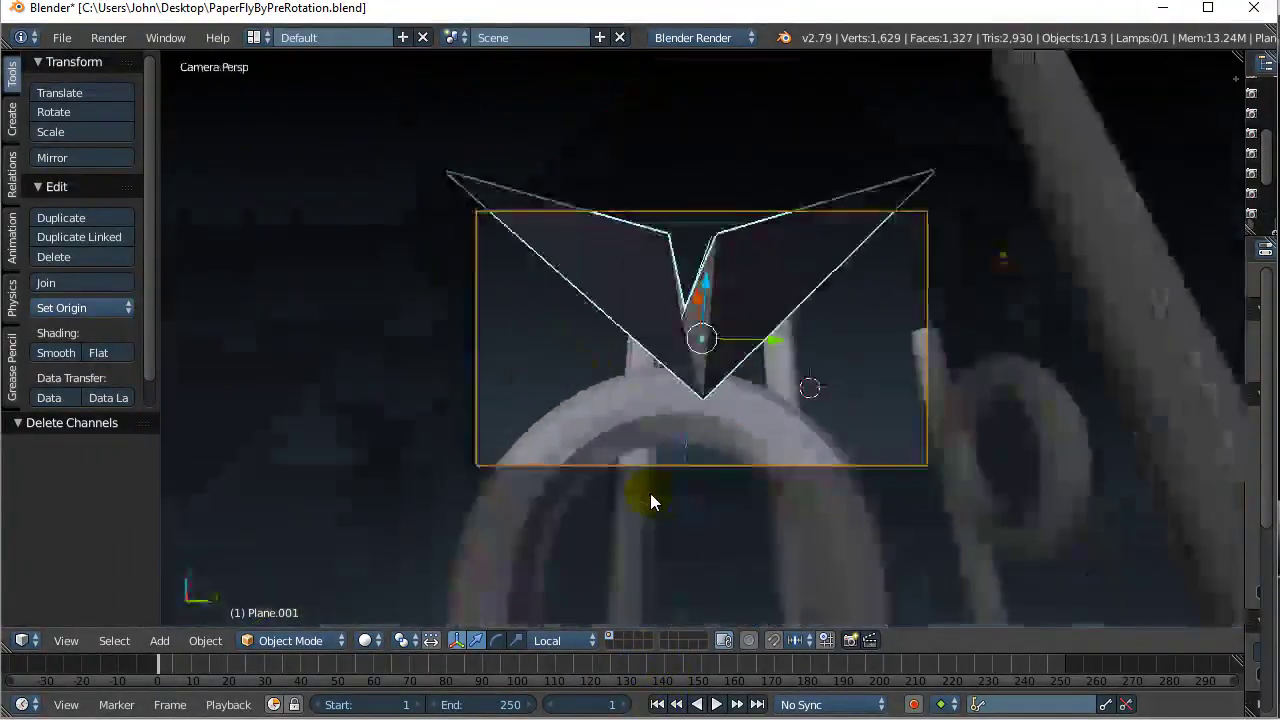
pyautogui.press('Home')
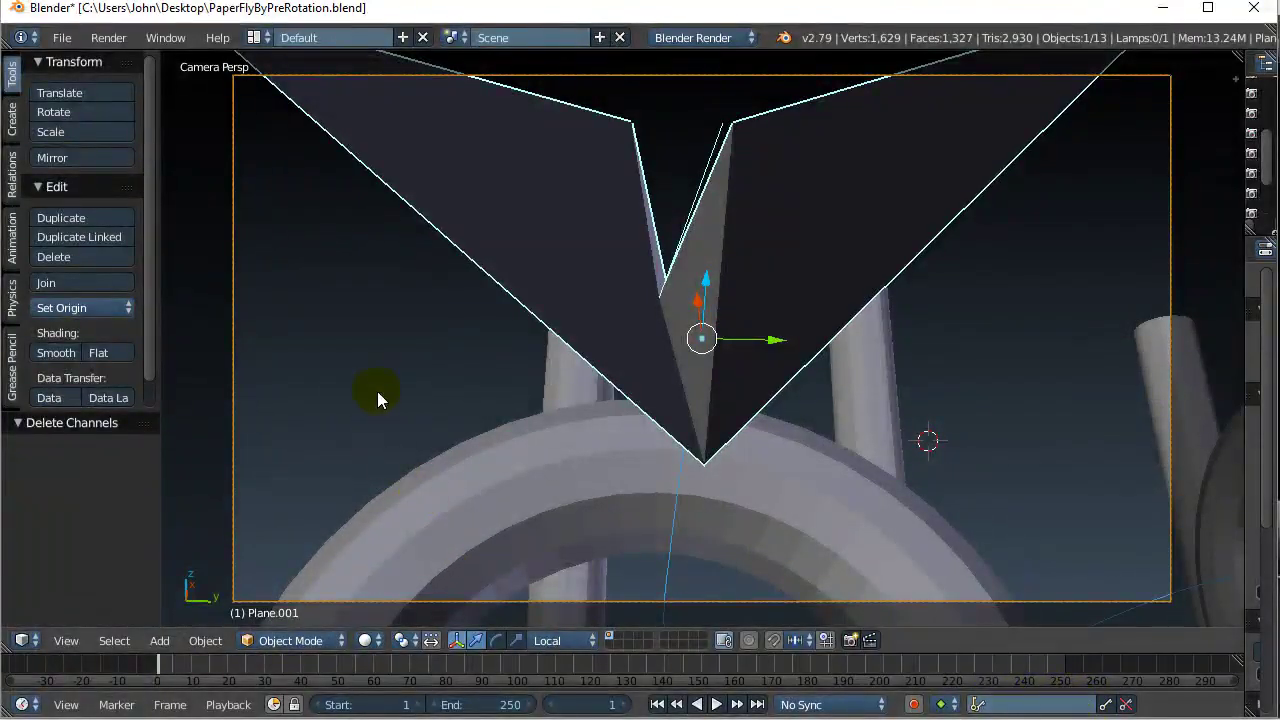
pyautogui.rightClick(568, 291)
pyautogui.rightClick(591, 284)
pyautogui.press('i')
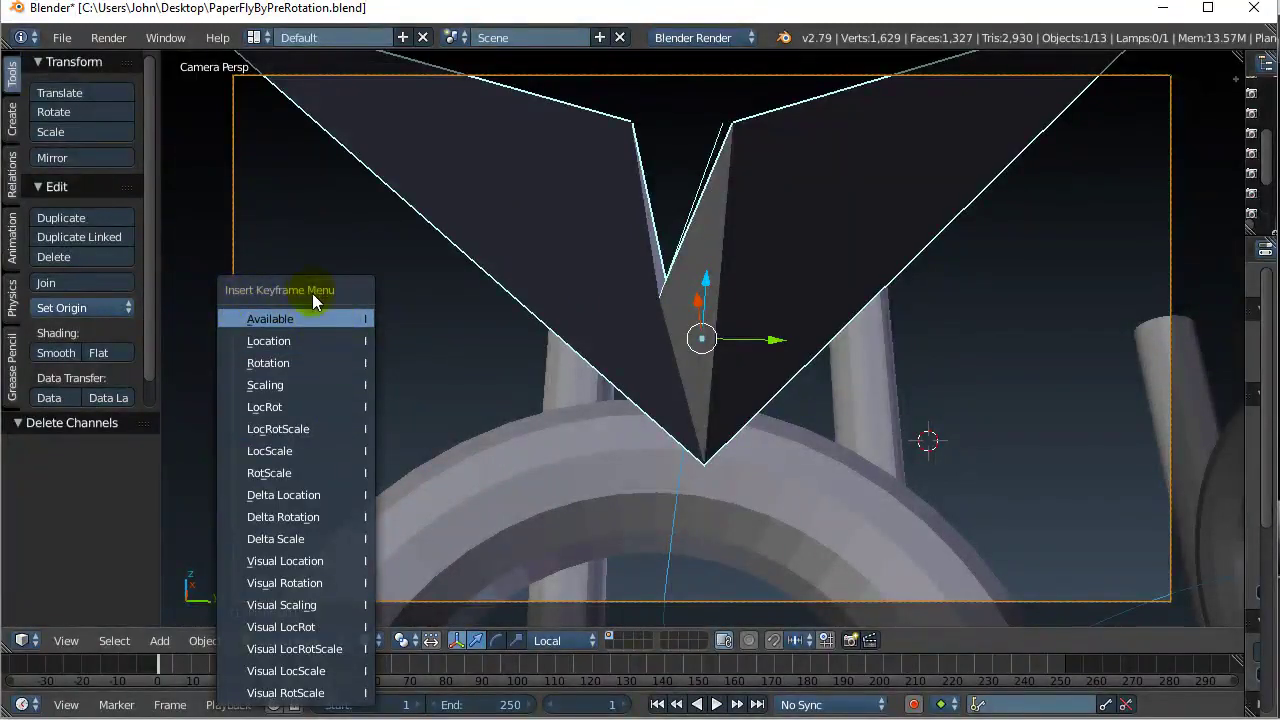
# Key the paper plane's rotation at frame 1 and move to frame 20
pyautogui.click(279, 363)
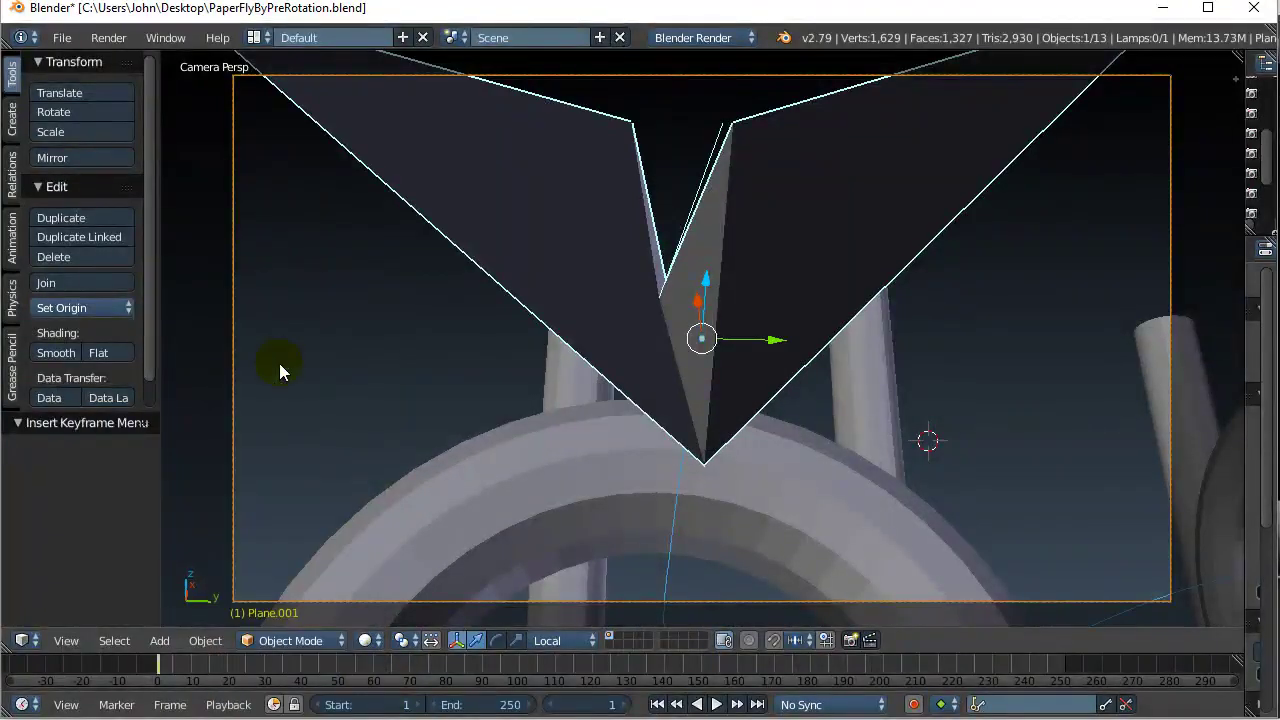
pyautogui.click(227, 664)
pyautogui.click(163, 667)
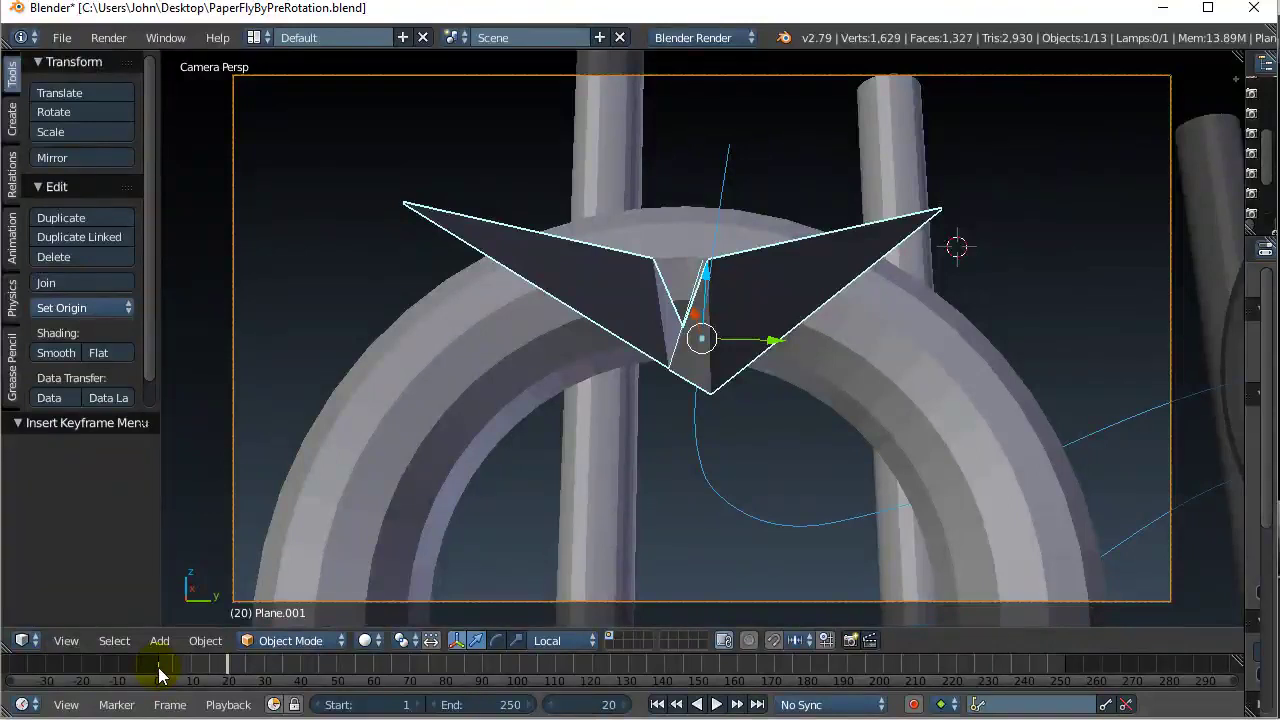
# Play from frame 20, go to frame 58 inside the ring, and bring up Insert Keyframe
pyautogui.hotkey('alt', 'a')
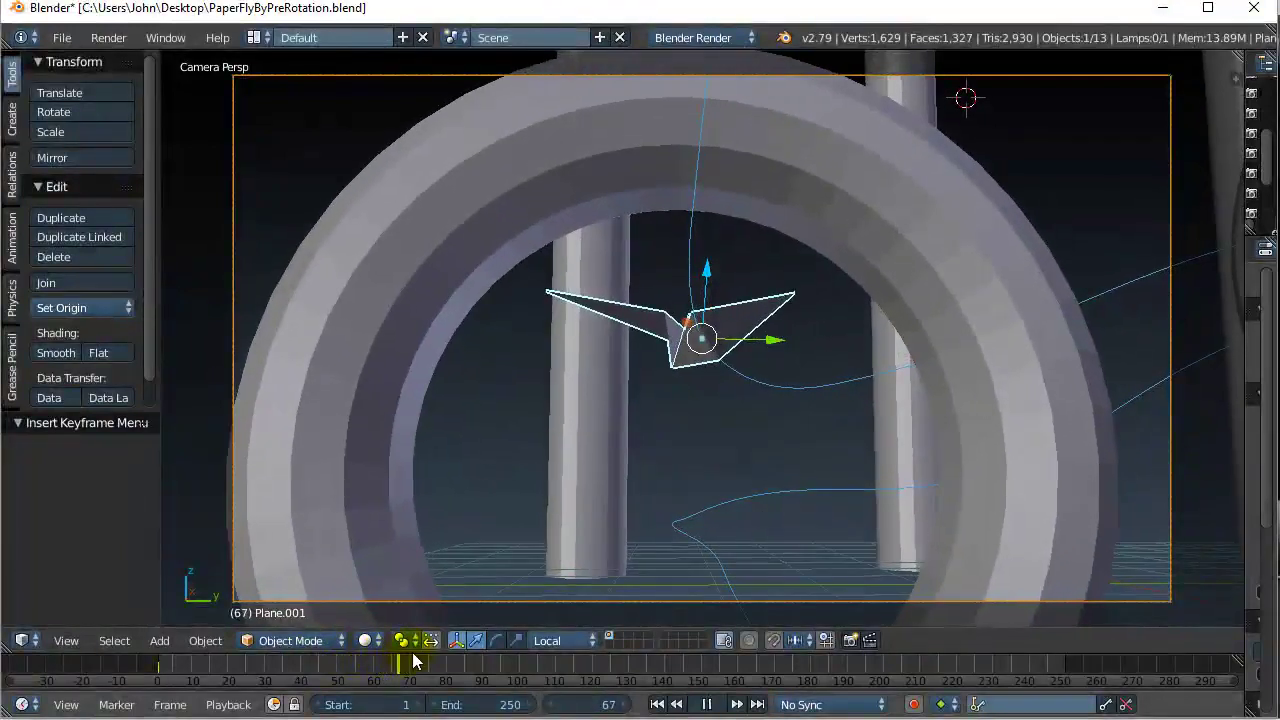
pyautogui.moveTo(400, 660); pyautogui.dragTo(367, 668)
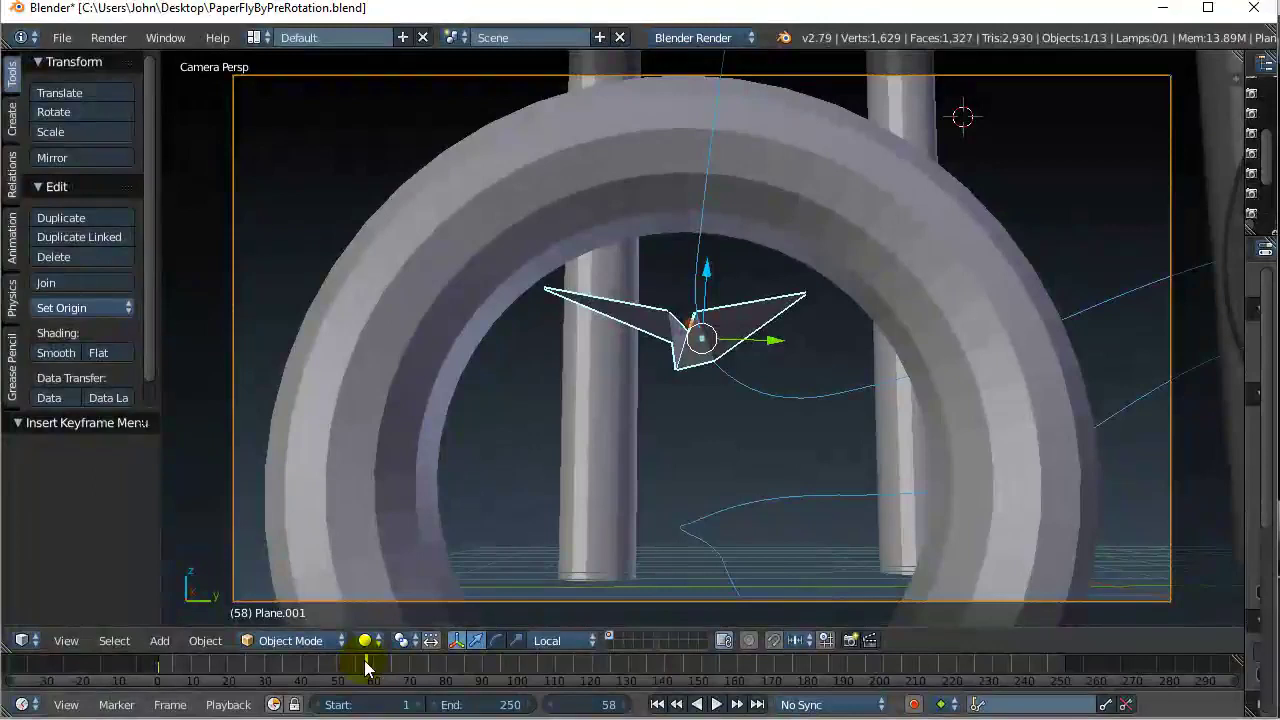
pyautogui.press('i')
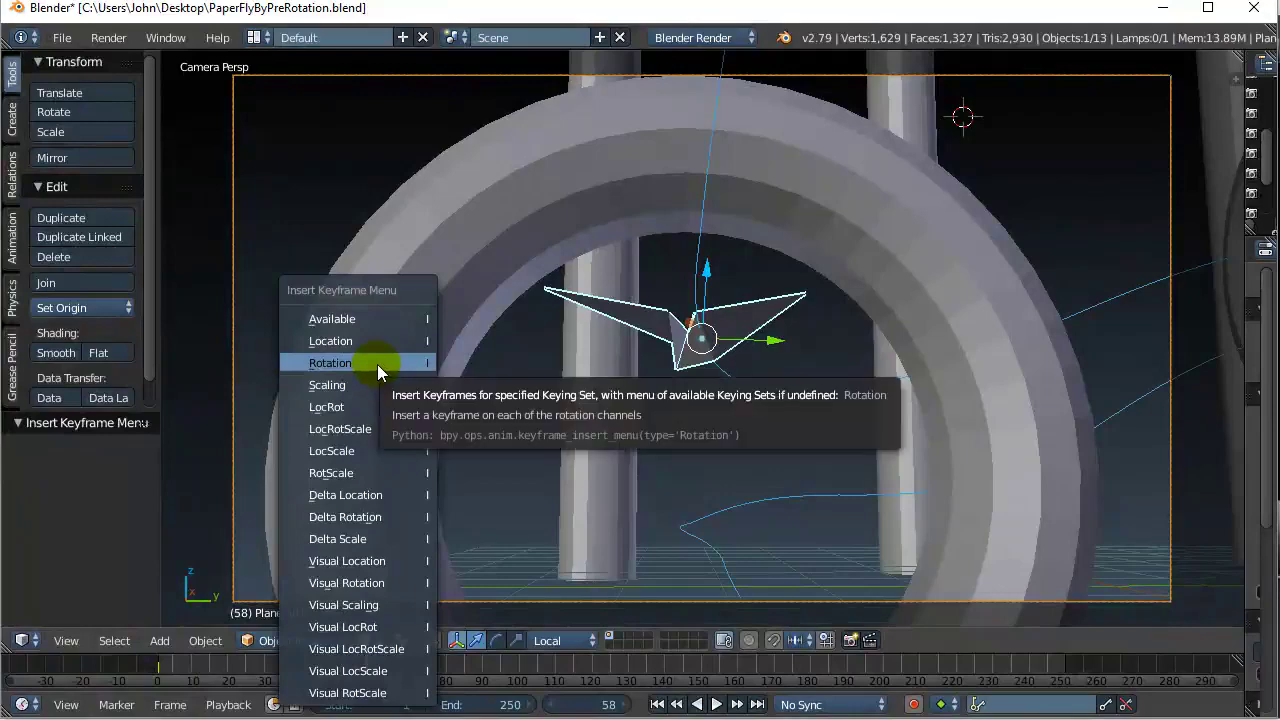
# Key the plane's rotation at frame 58 and play the flight onward
pyautogui.click(377, 364)
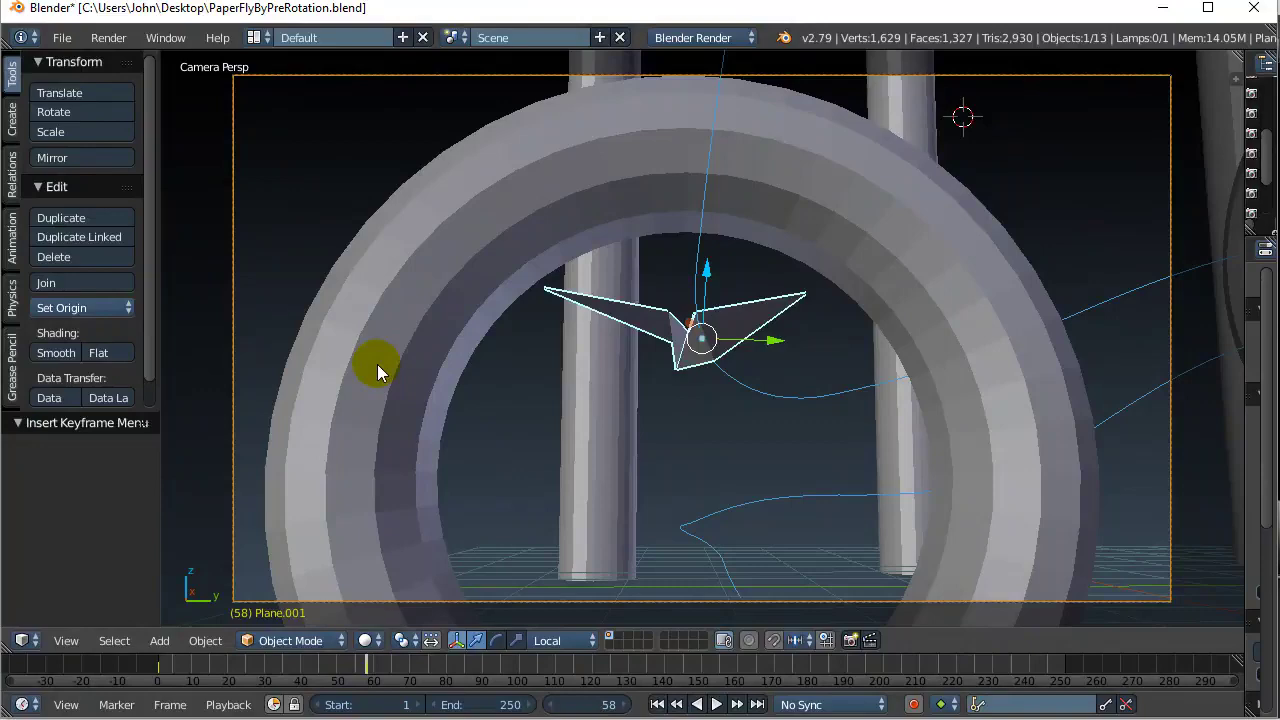
pyautogui.hotkey('alt', 'a')
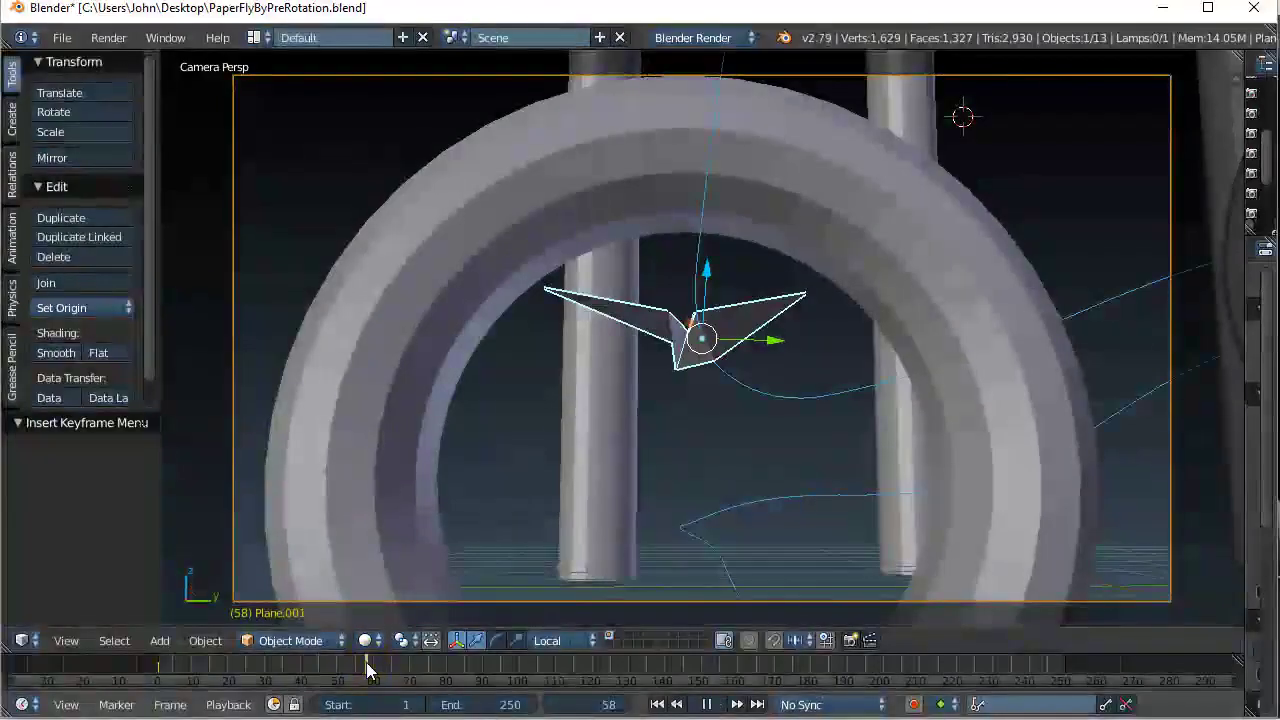
pyautogui.click(366, 662)
pyautogui.hotkey('alt', 'a')
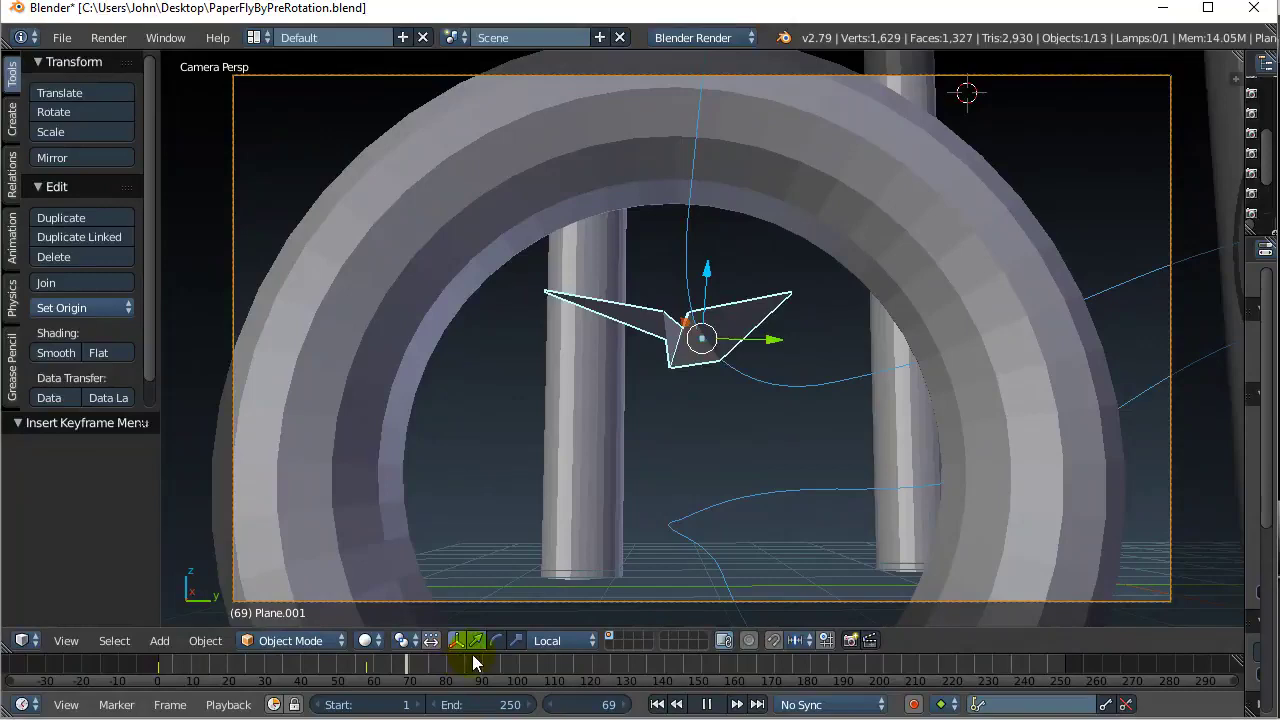
pyautogui.click(453, 663)
# Advance the animation to frame 115 and view the plane from outside the camera
pyautogui.hotkey('alt', 'a')
pyautogui.moveTo(420, 658); pyautogui.dragTo(572, 656)
pyautogui.hotkey('alt', 'a')
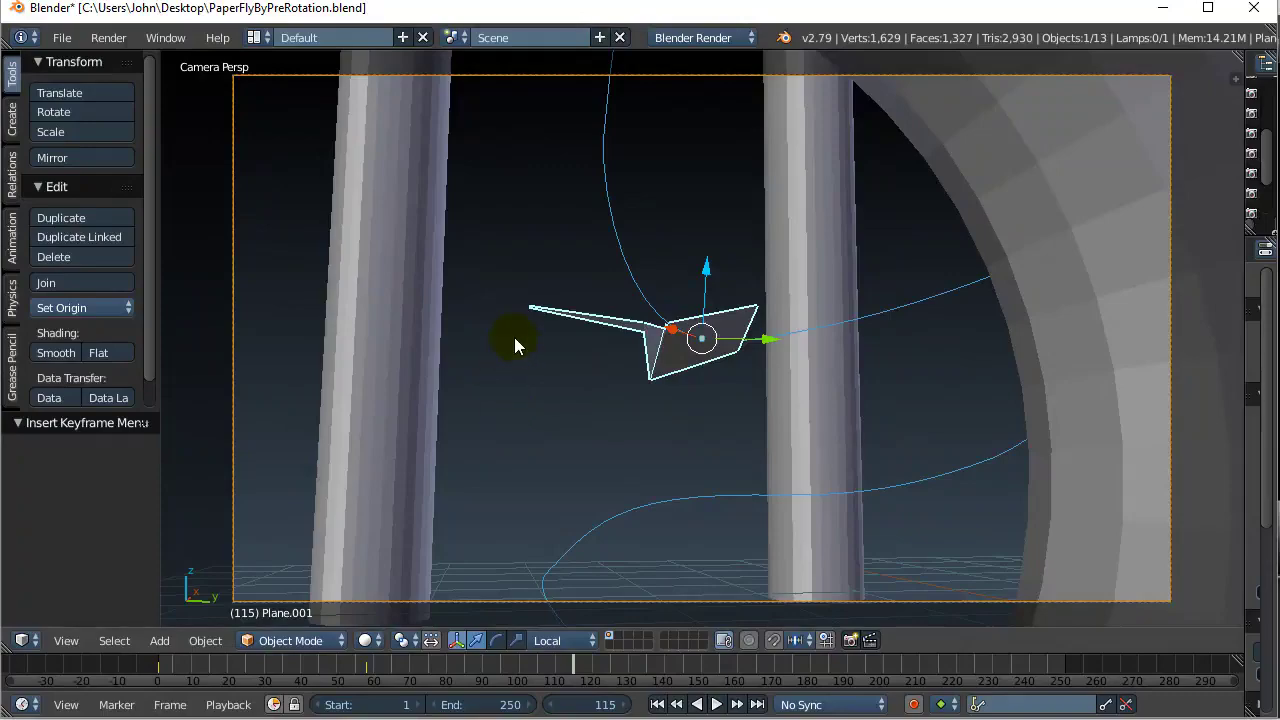
pyautogui.press('KP_0')
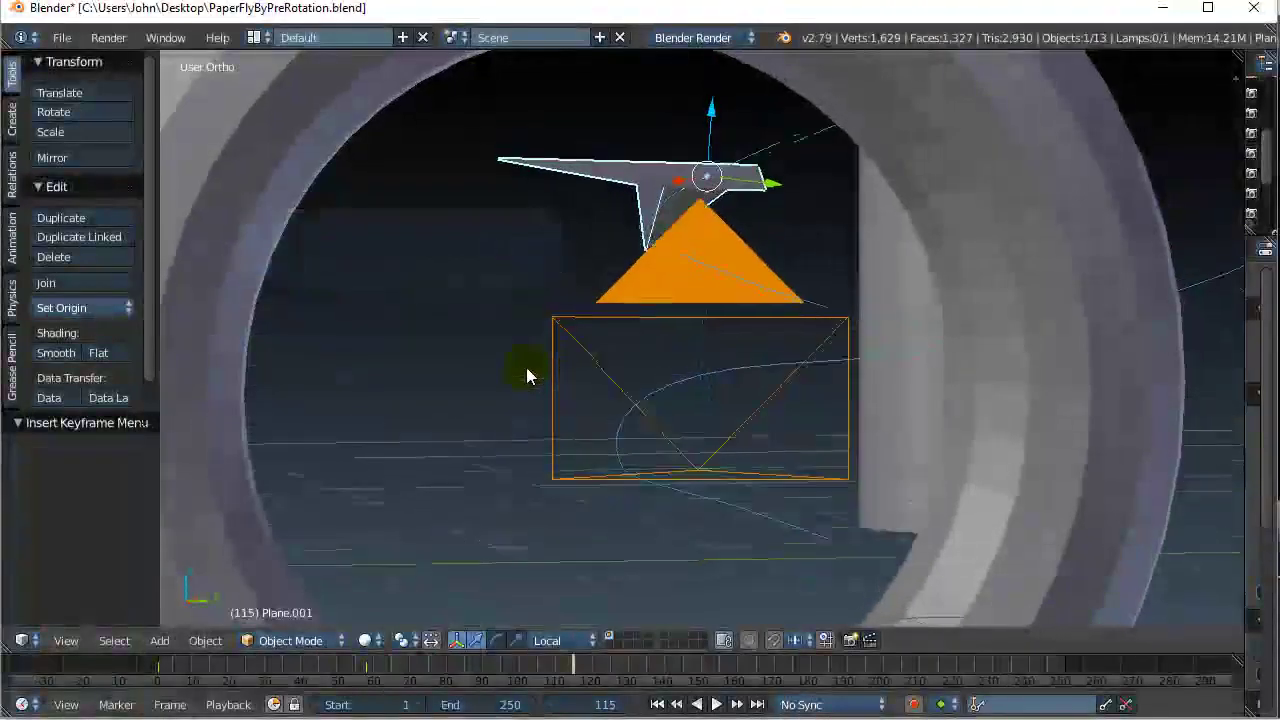
# At frame 82 in camera view, try a local-X rotation of the plane and cancel it
pyautogui.press('Down')
pyautogui.press('KP_0')
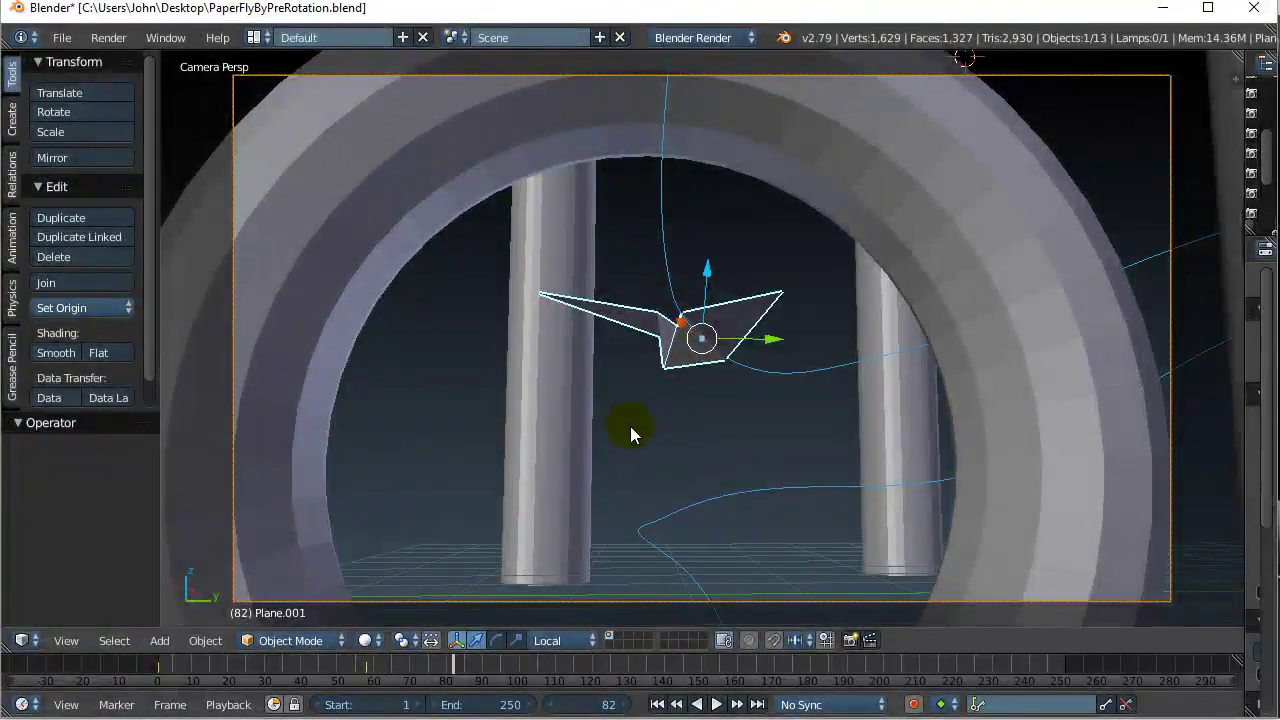
pyautogui.press('r')
pyautogui.press('x')
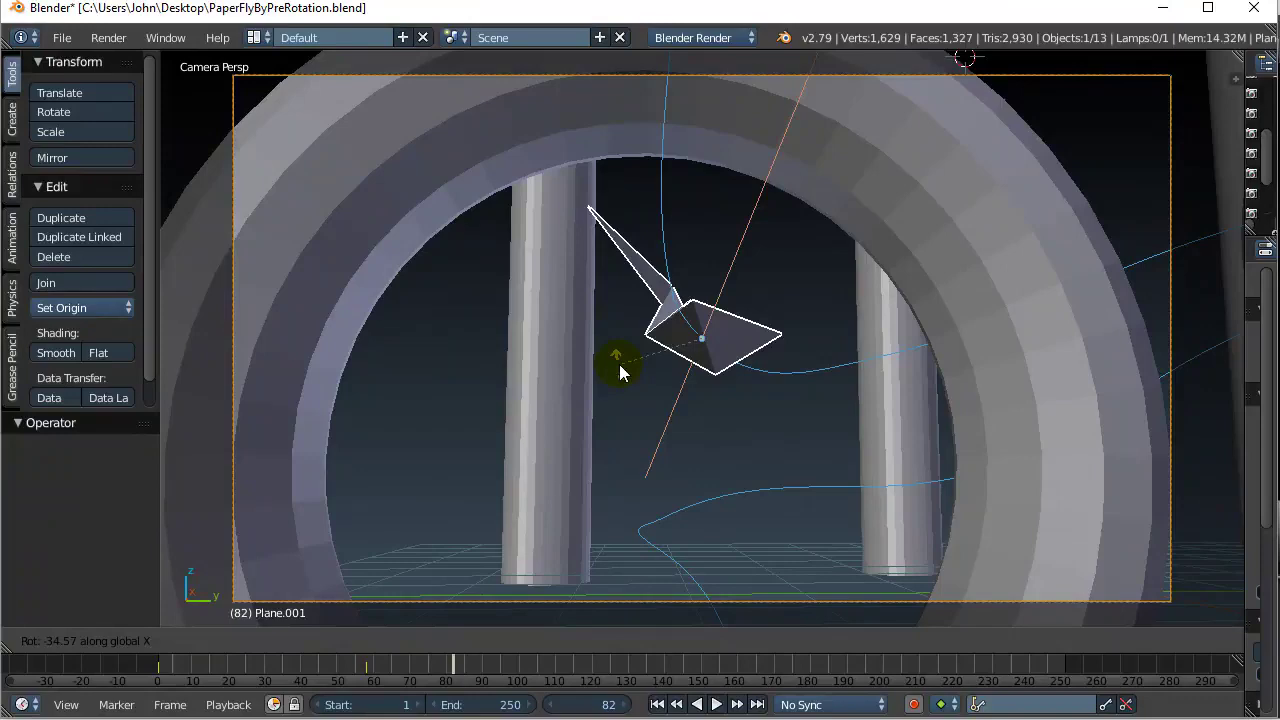
pyautogui.press('x')
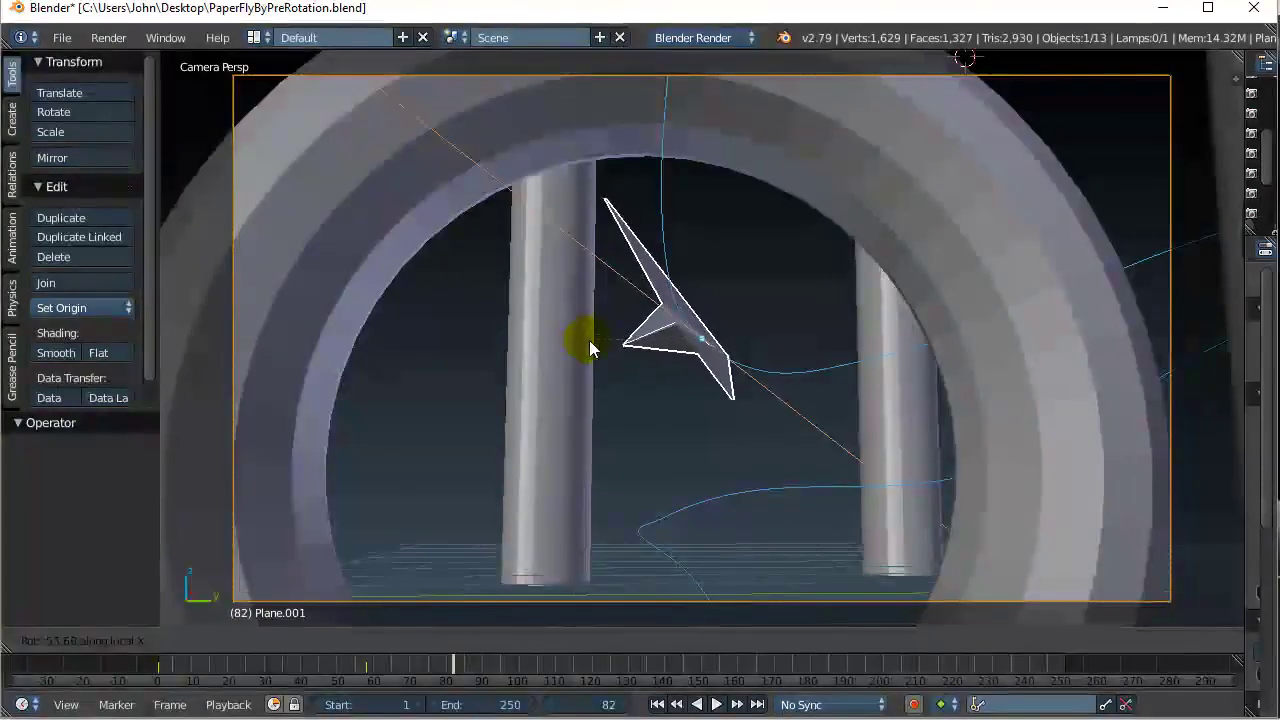
pyautogui.press('Escape')
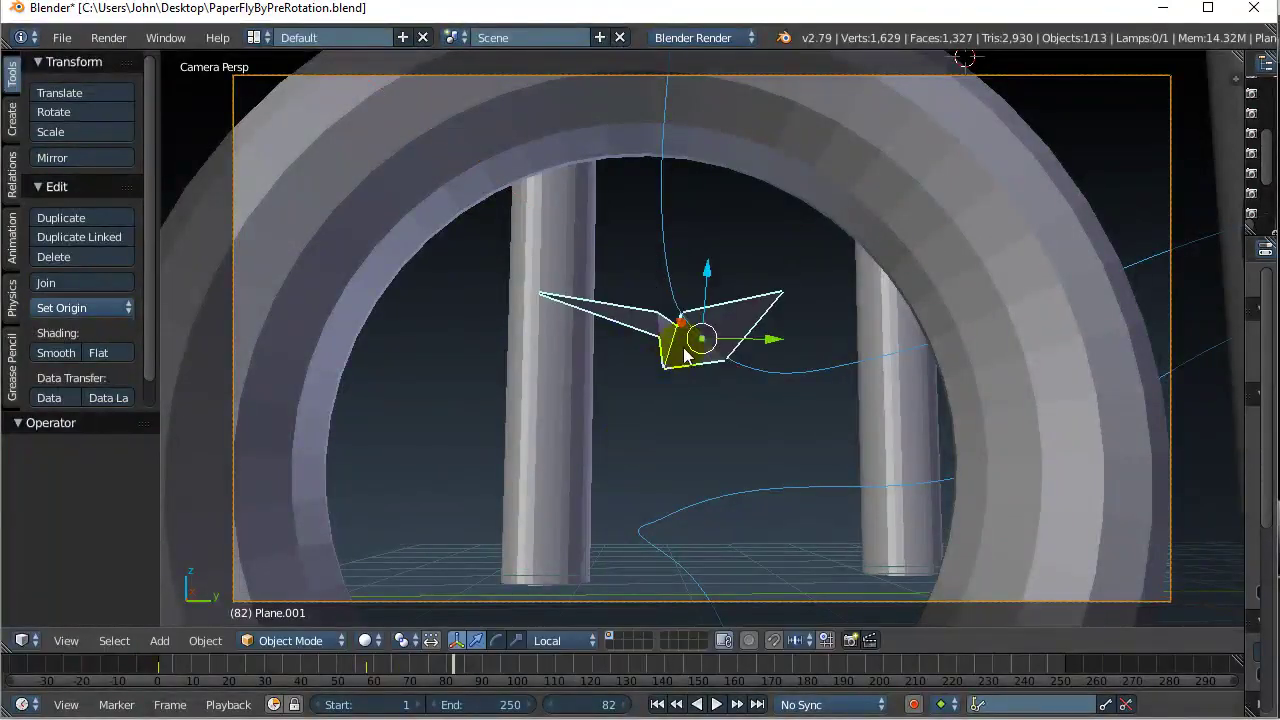
# Roll the paper plane -57.9° about its local X axis and key the rotation
pyautogui.press('r')
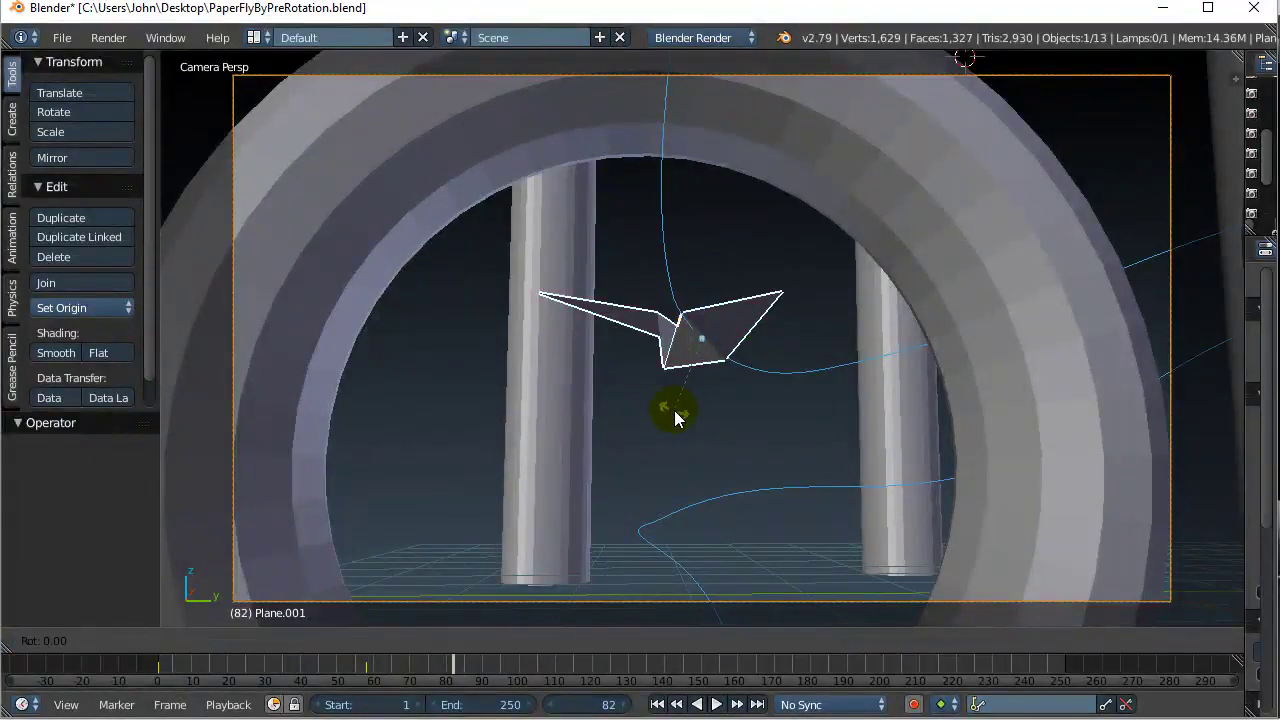
pyautogui.press('x')
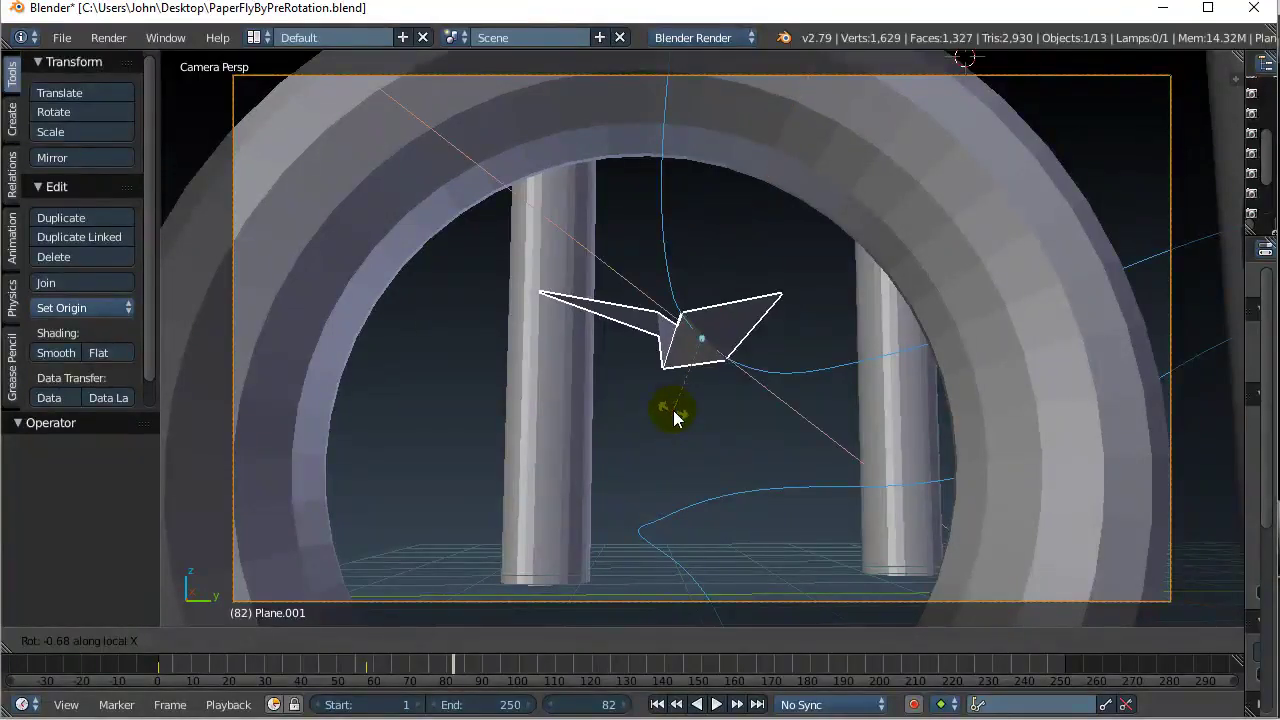
pyautogui.press('x')
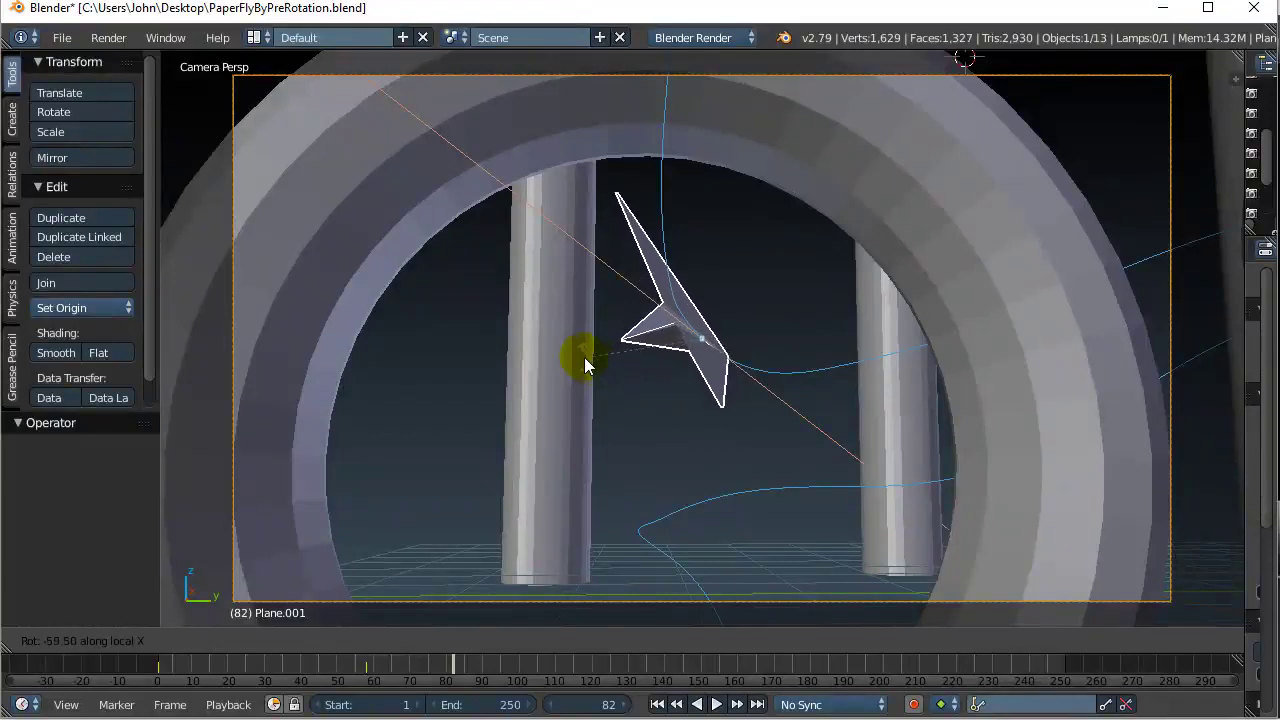
pyautogui.click(587, 368)
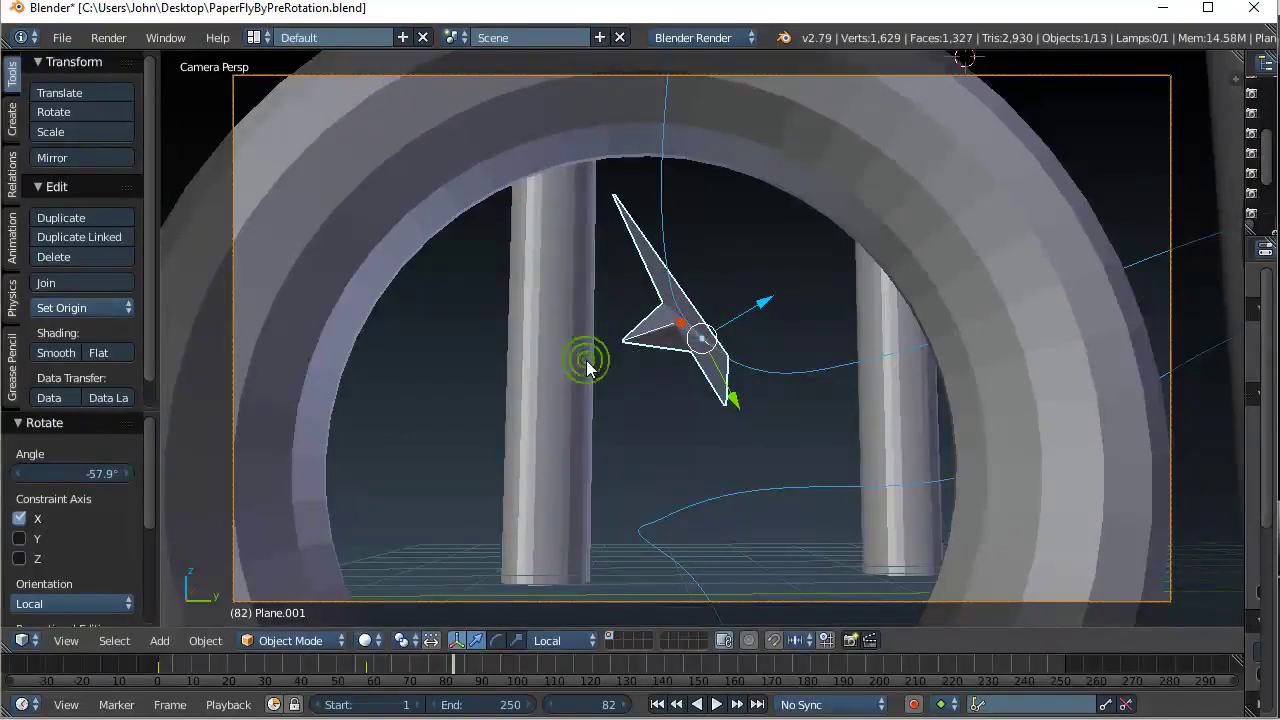
pyautogui.press('i')
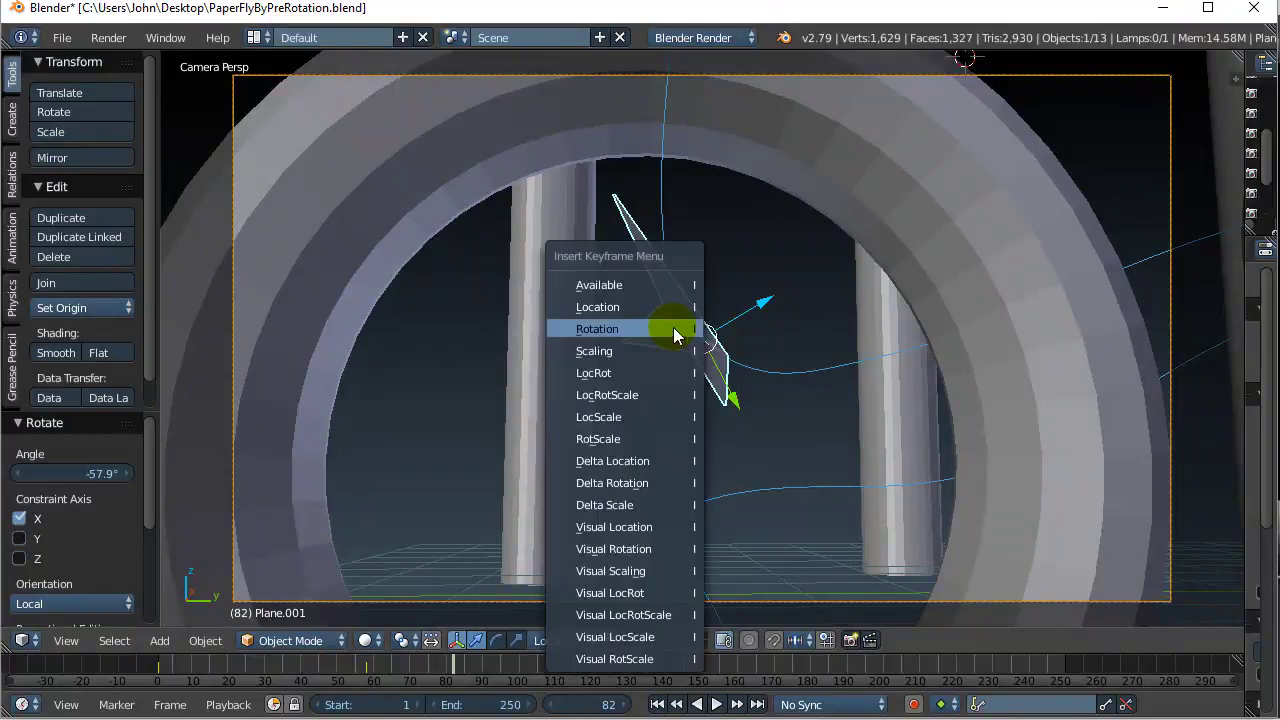
pyautogui.click(648, 325)
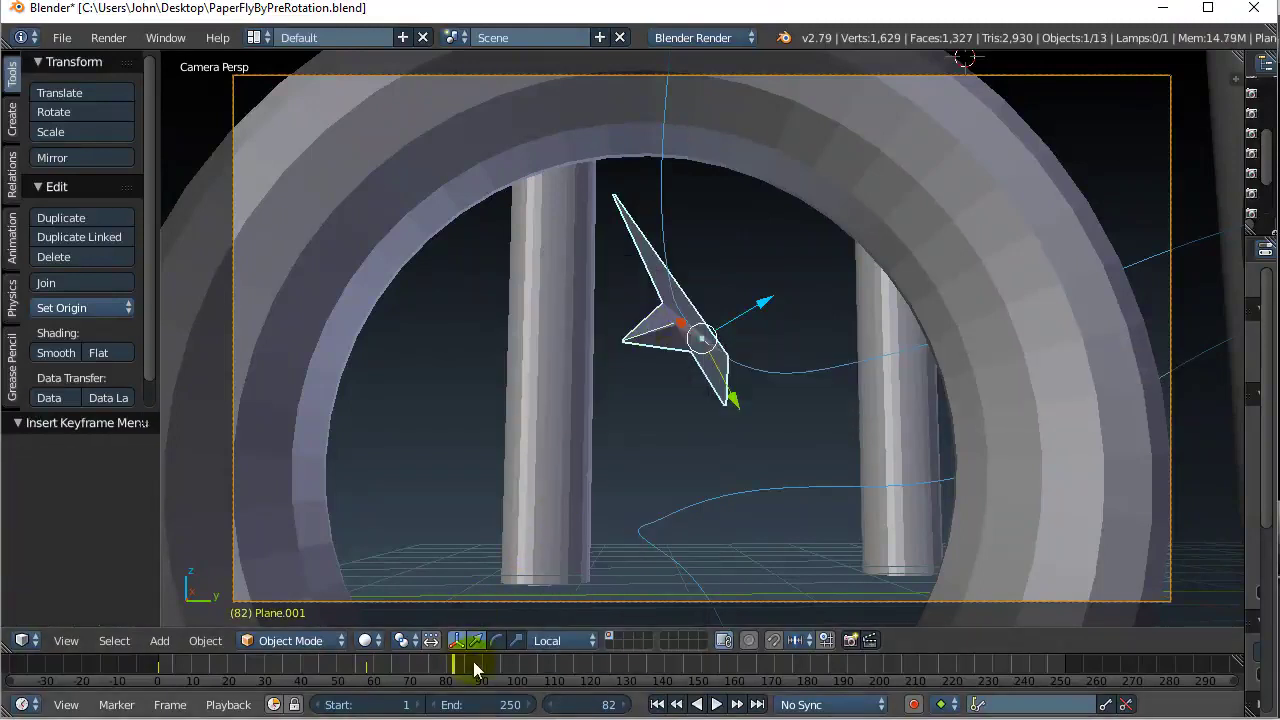
# Play the animation and stop at frame 198
pyautogui.hotkey('alt', 'a')
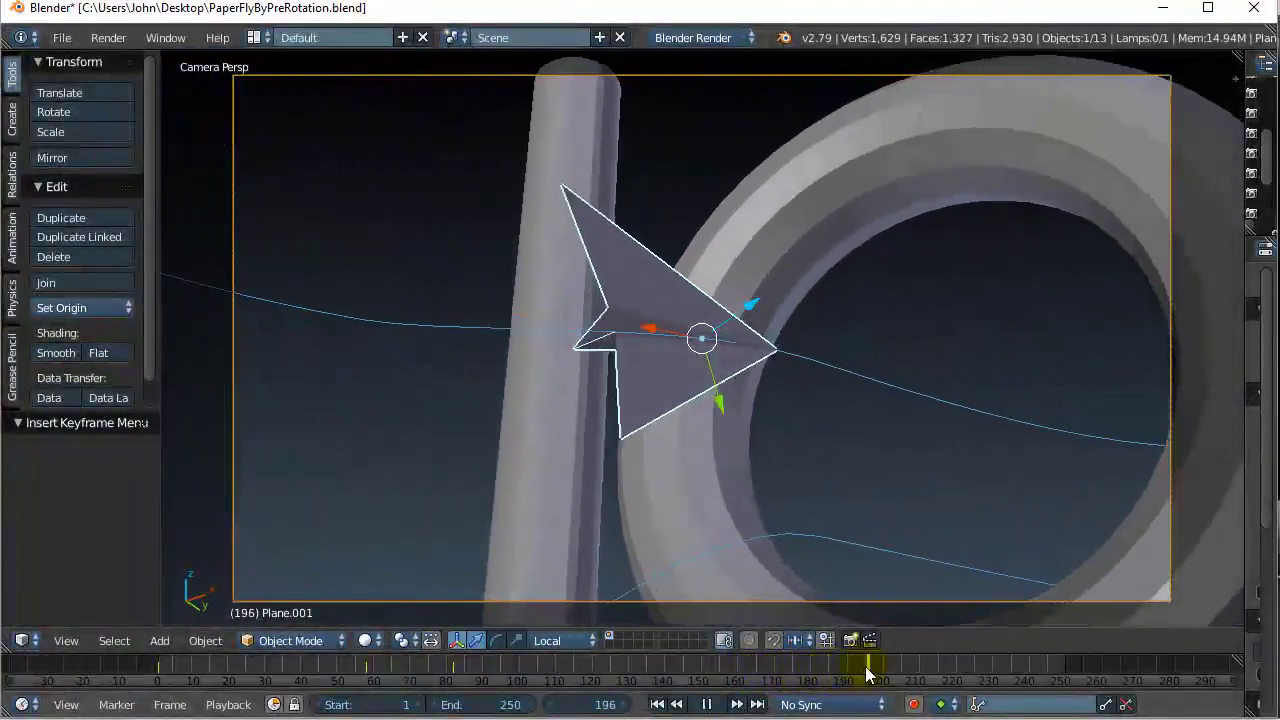
pyautogui.hotkey('alt', 'a')
pyautogui.click(656, 505)
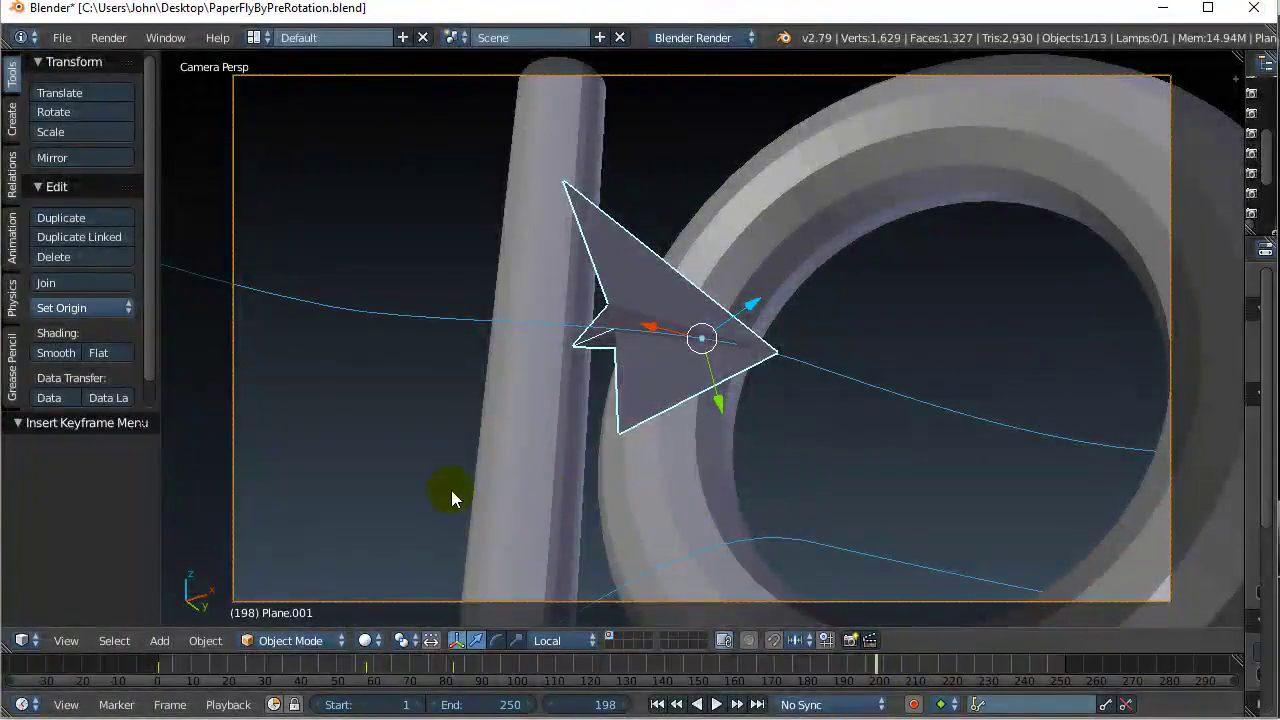
# Roll the paper plane -13.5° about its local X axis and key the rotation
pyautogui.press('r')
pyautogui.press('x')
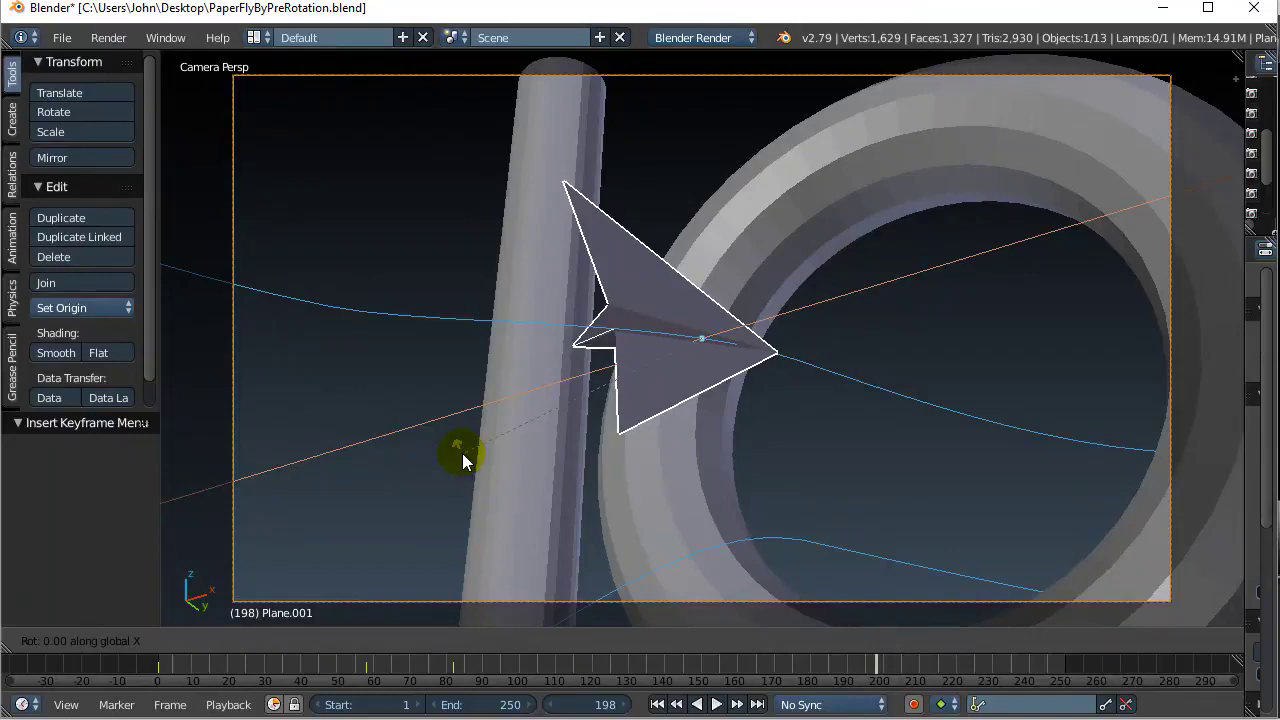
pyautogui.press('x')
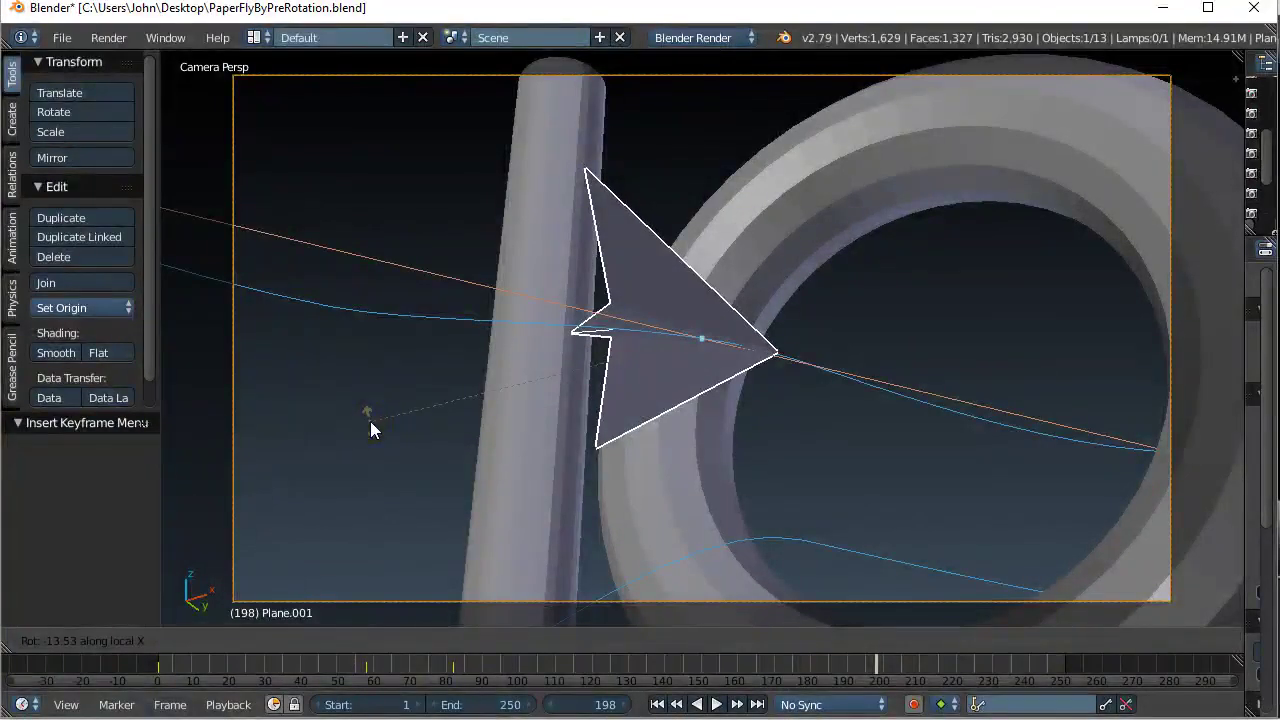
pyautogui.click(371, 423)
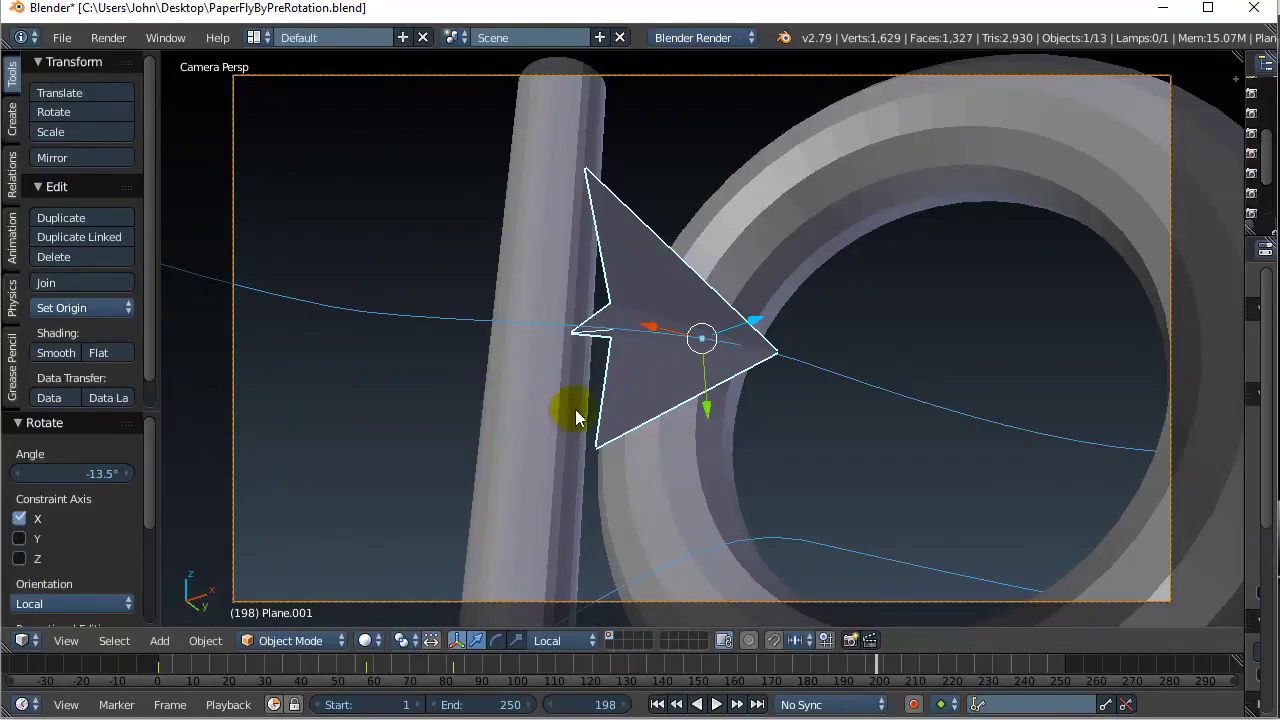
pyautogui.press('i')
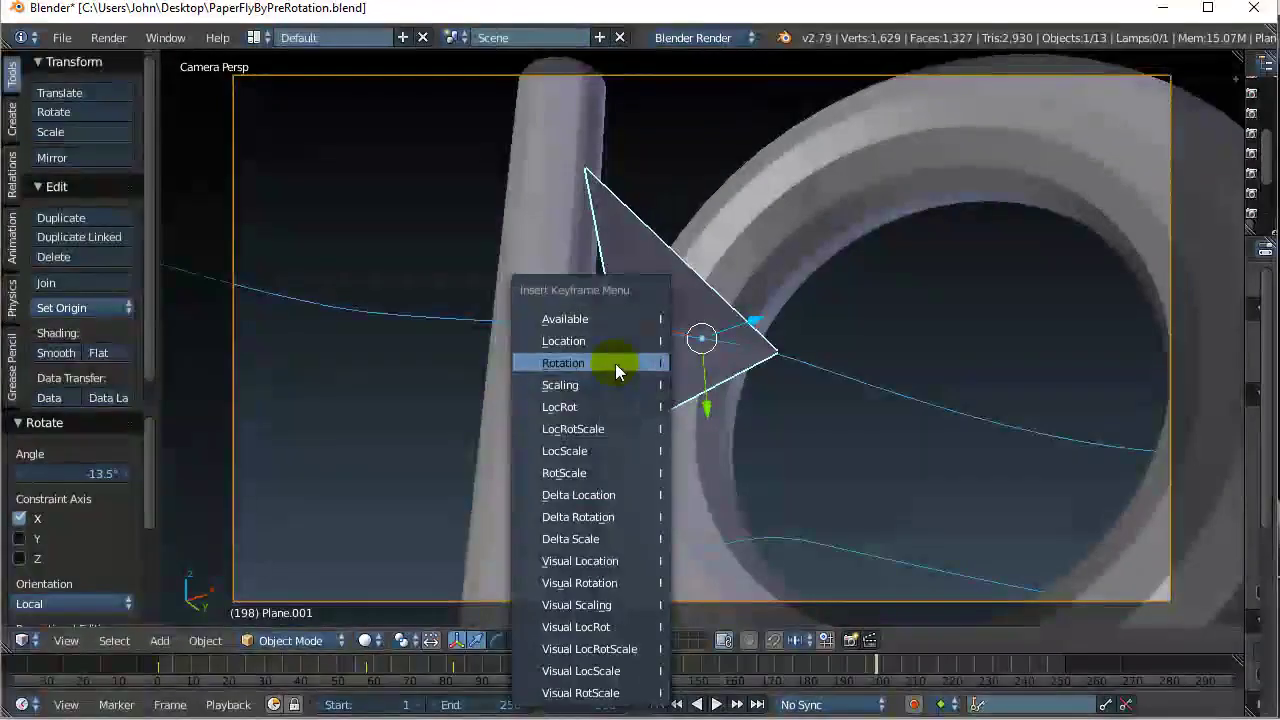
pyautogui.click(615, 363)
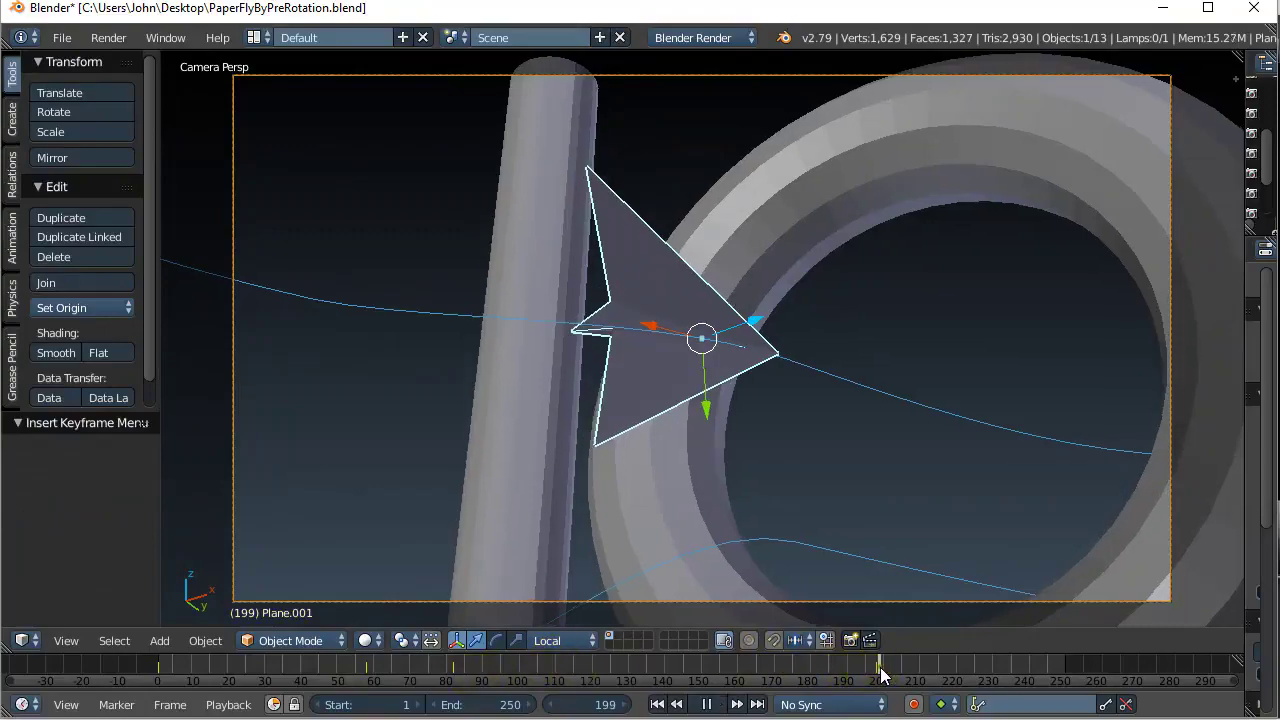
# Play on to frame 249 and roll the plane 19.4° about its local X axis
pyautogui.hotkey('alt', 'a')
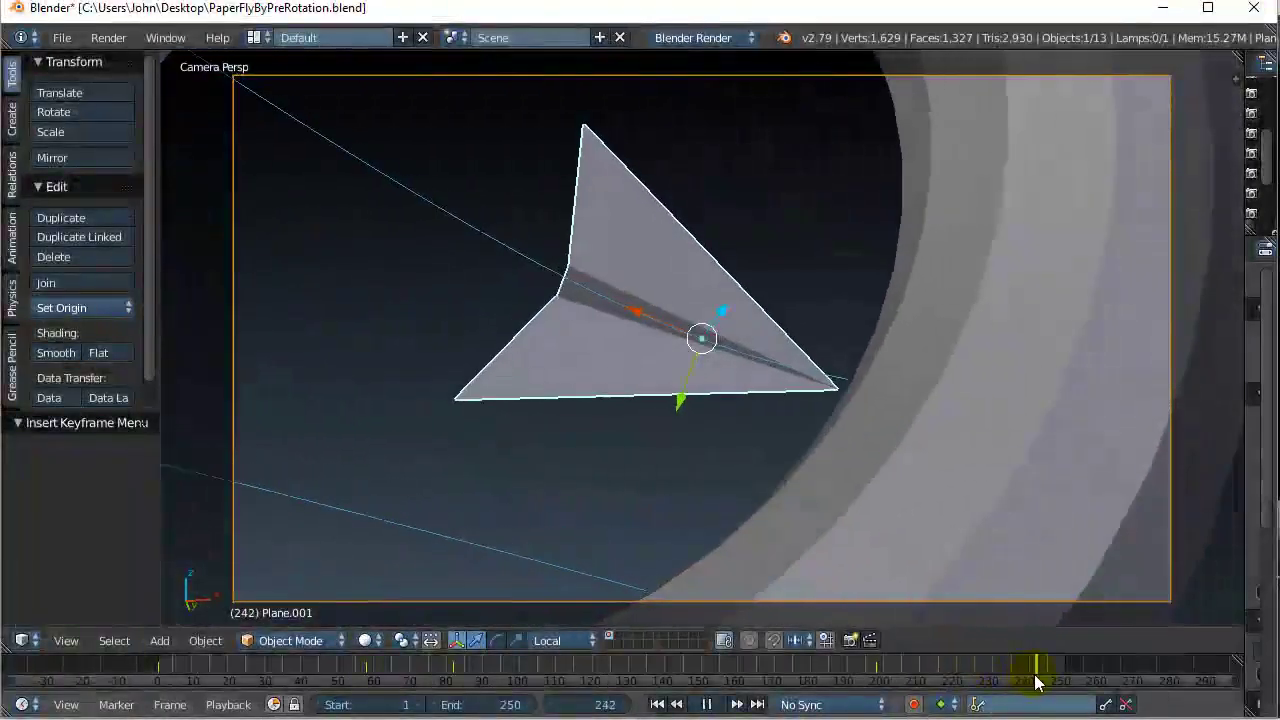
pyautogui.hotkey('alt', 'a')
pyautogui.press('r')
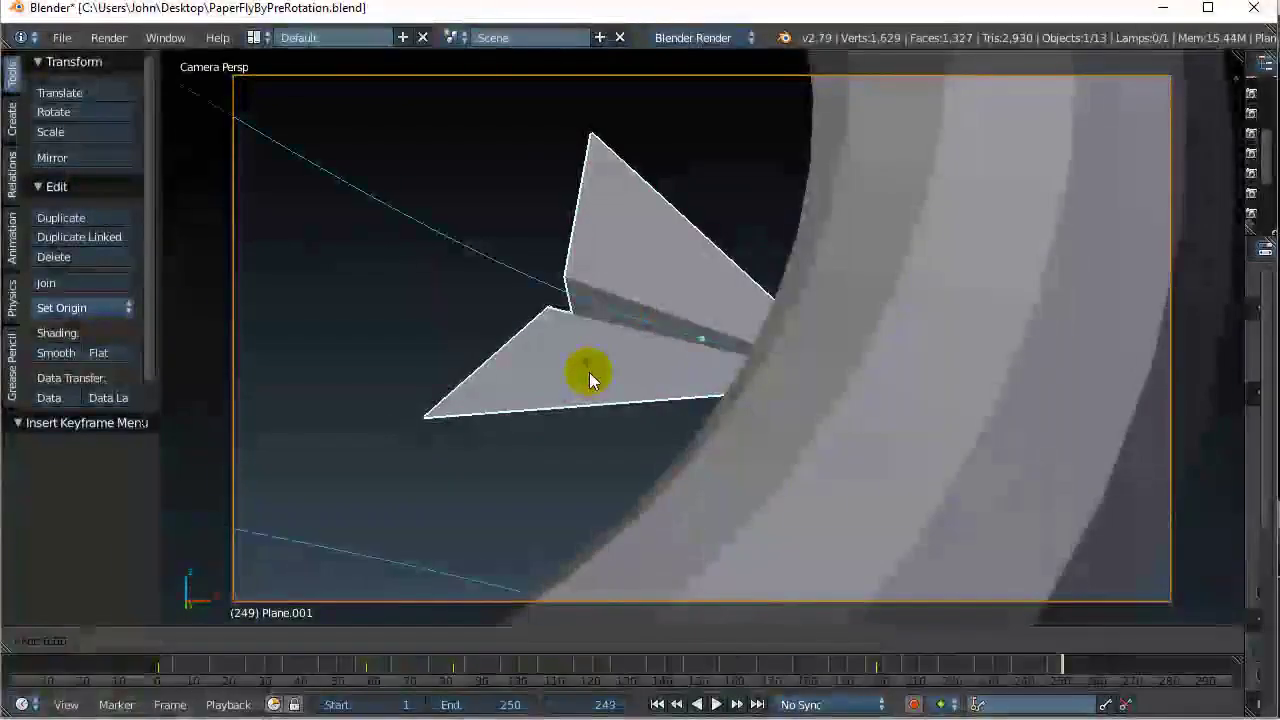
pyautogui.press('x')
pyautogui.press('x')
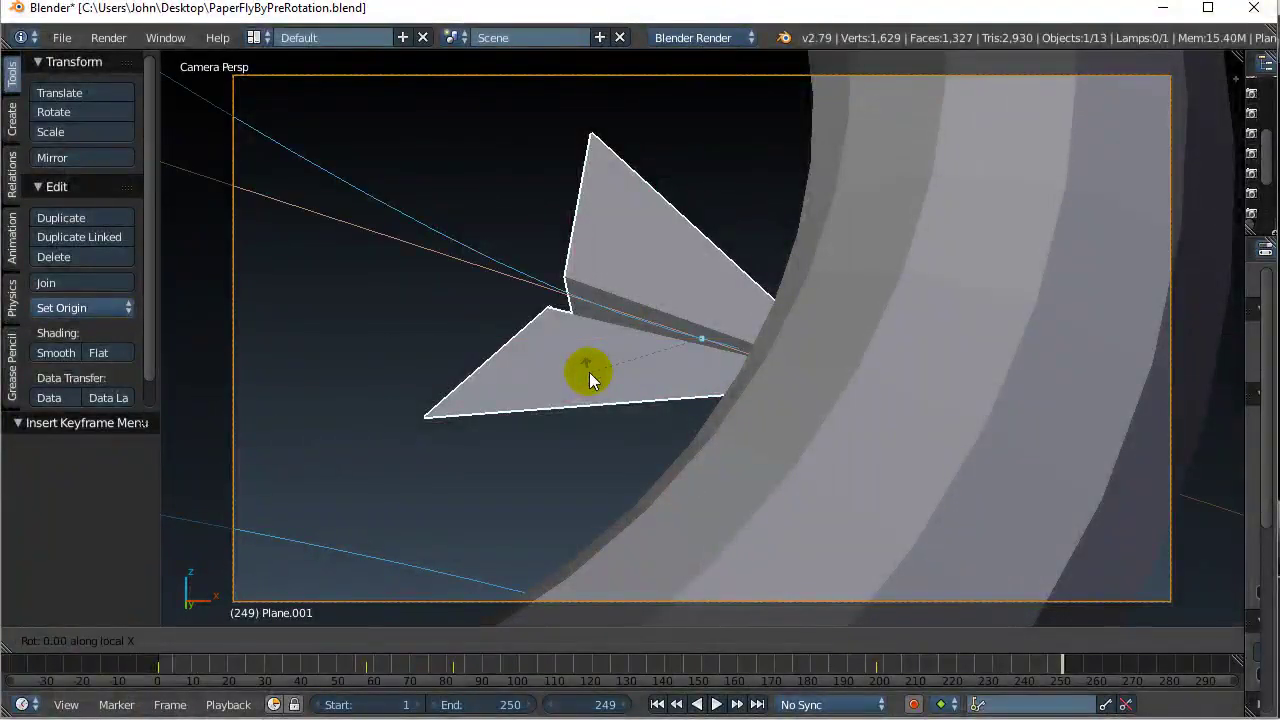
pyautogui.click(544, 334)
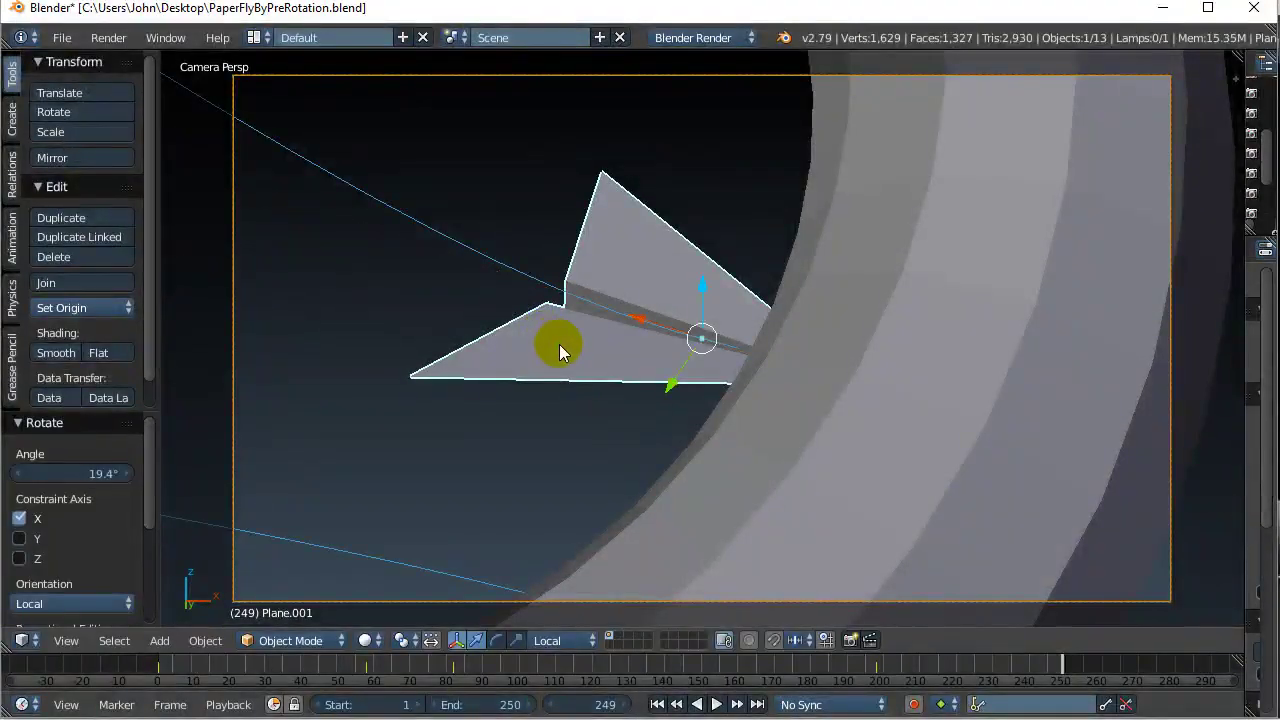
# Key the rotation at frame 249 and jump back to frame 1
pyautogui.press('i')
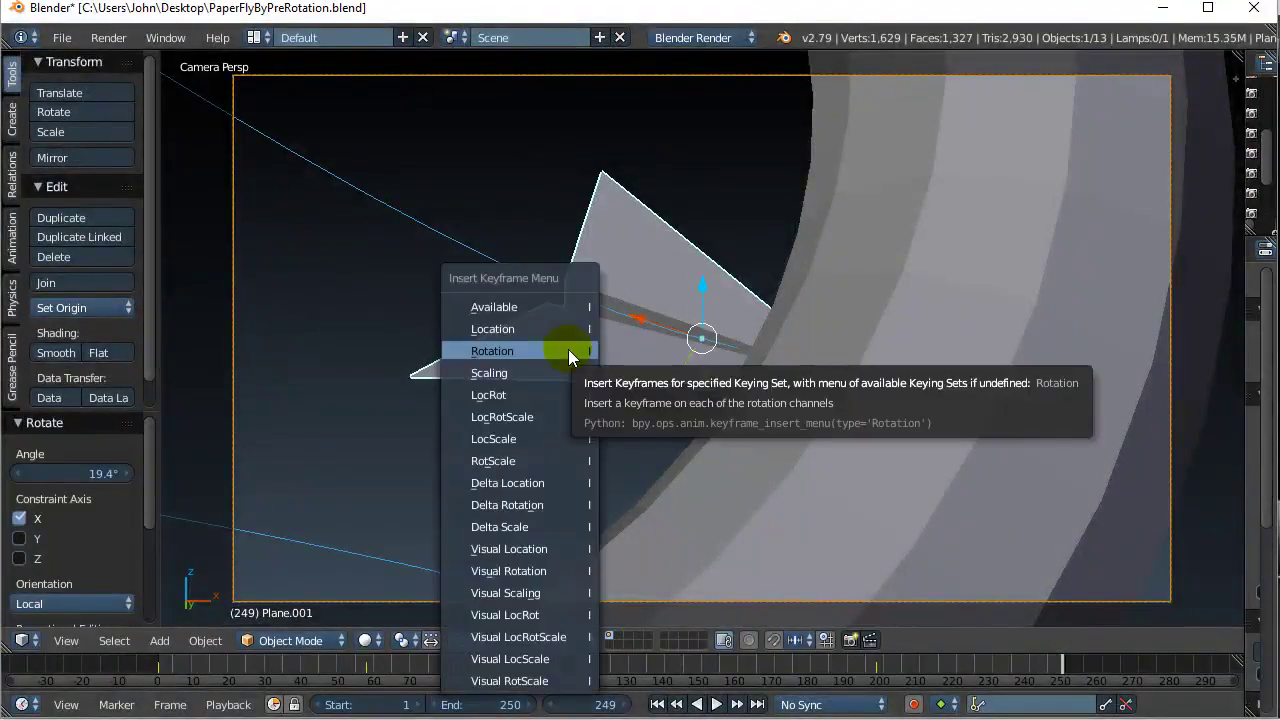
pyautogui.click(568, 351)
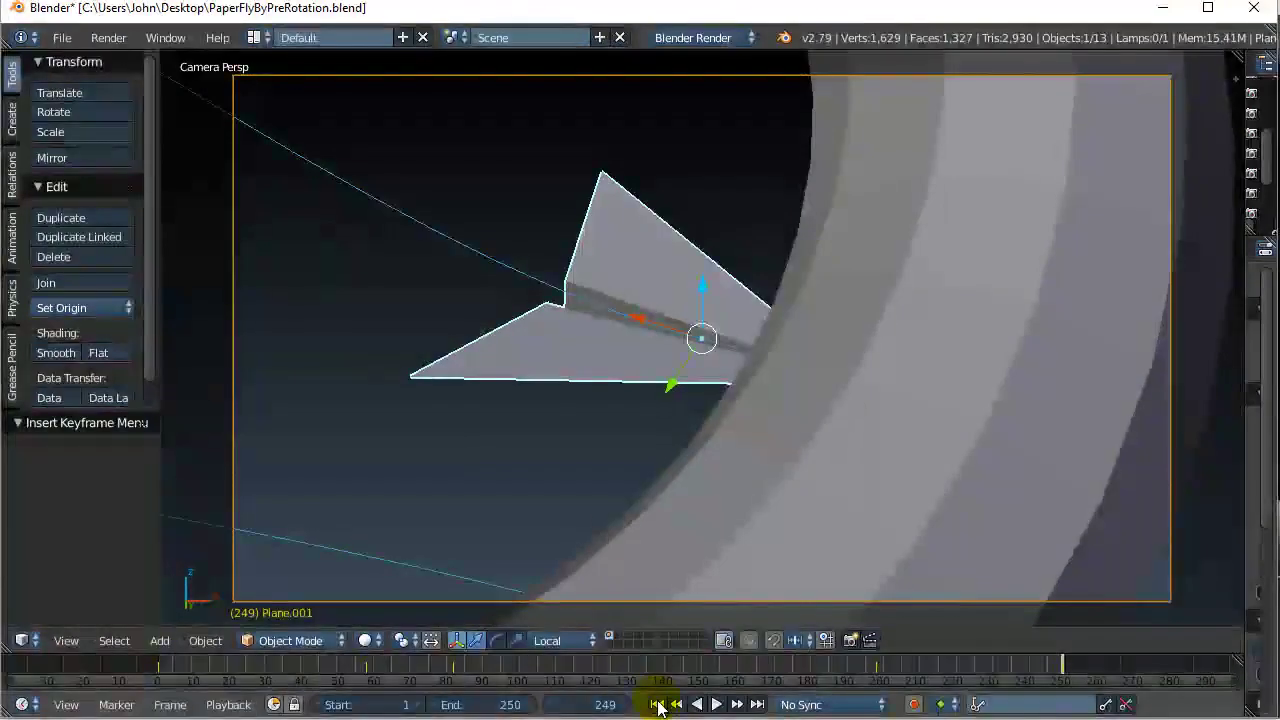
pyautogui.click(657, 704)
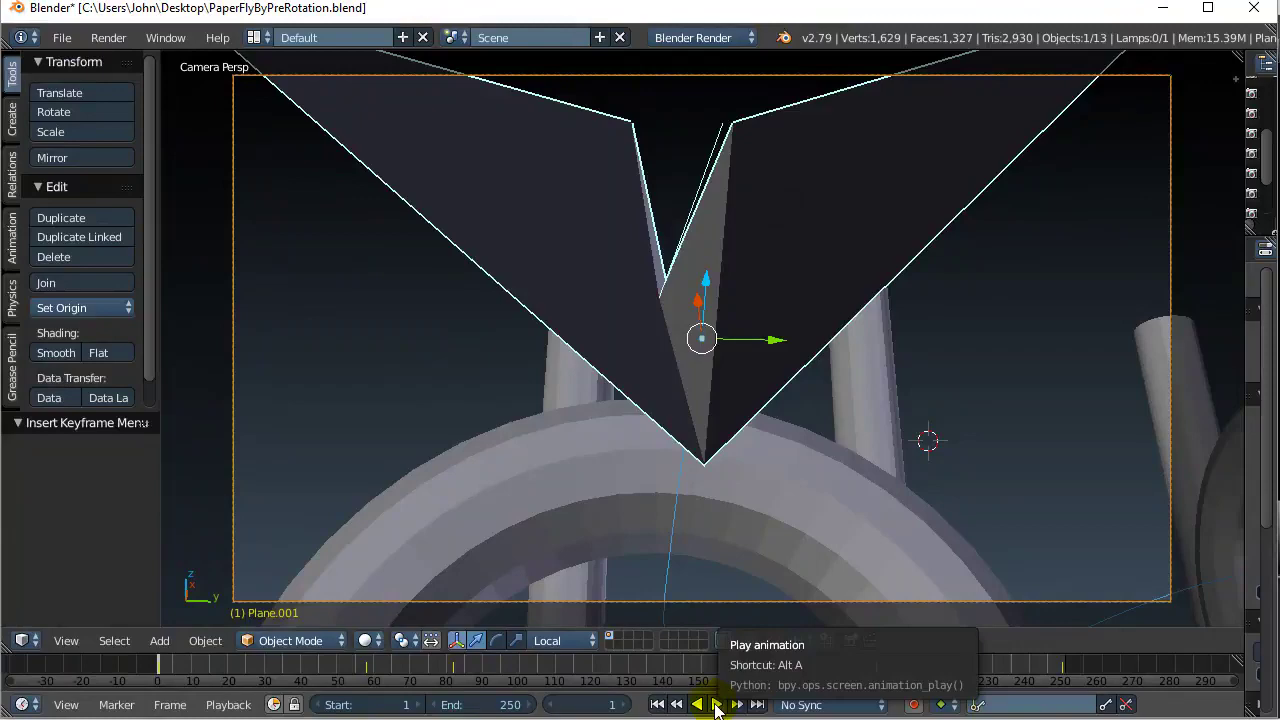
# Play the whole flight from the start, stop at frame 150, and scrub back to frame 33
pyautogui.click(716, 705)
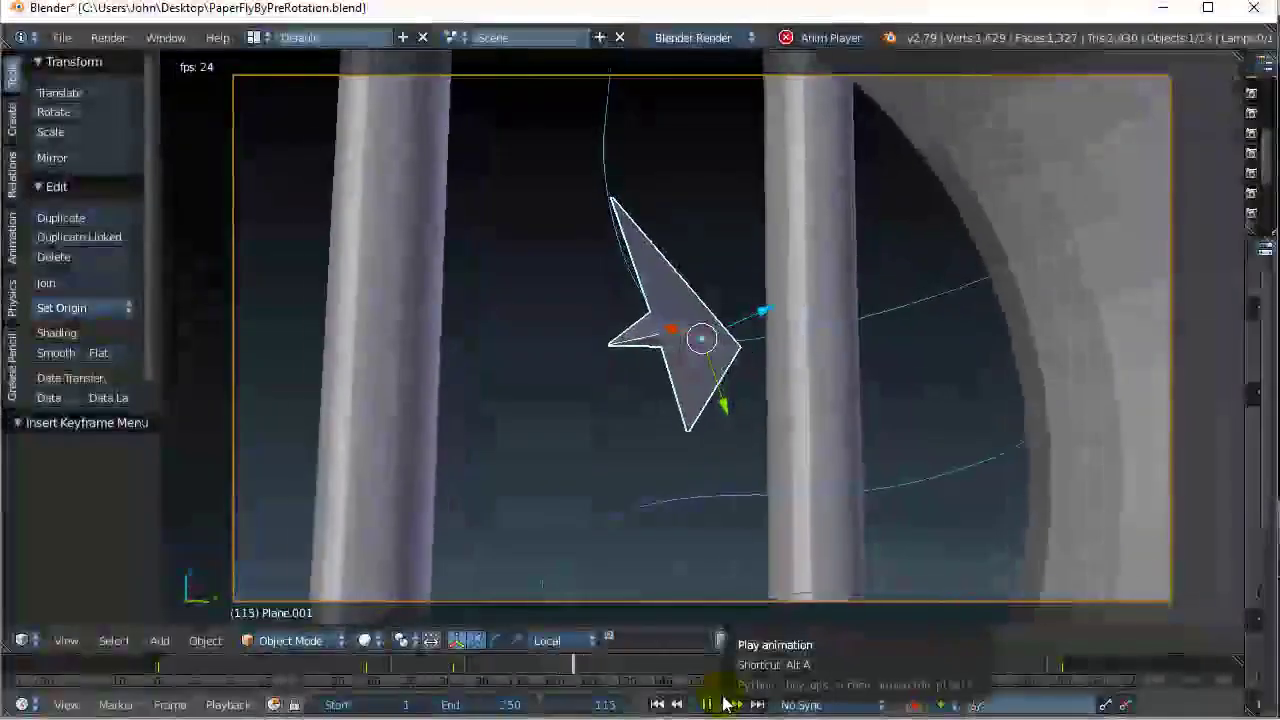
pyautogui.click(710, 704)
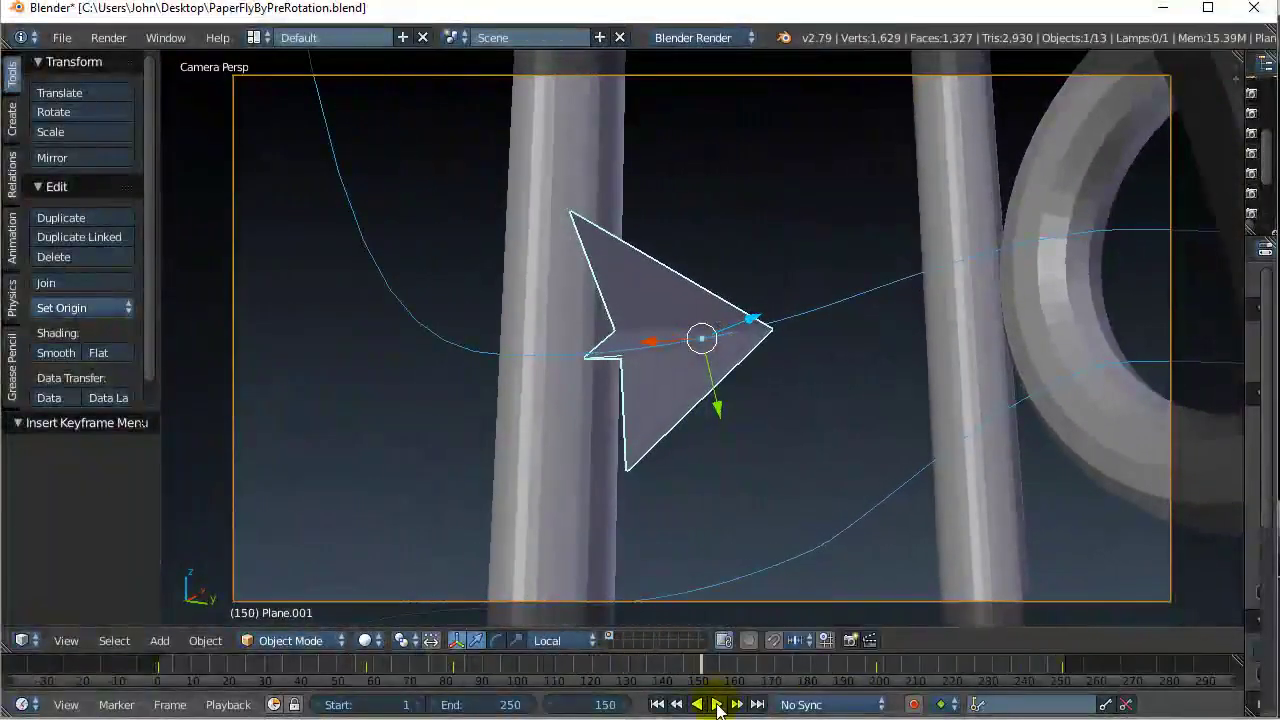
pyautogui.moveTo(703, 675); pyautogui.dragTo(276, 683)
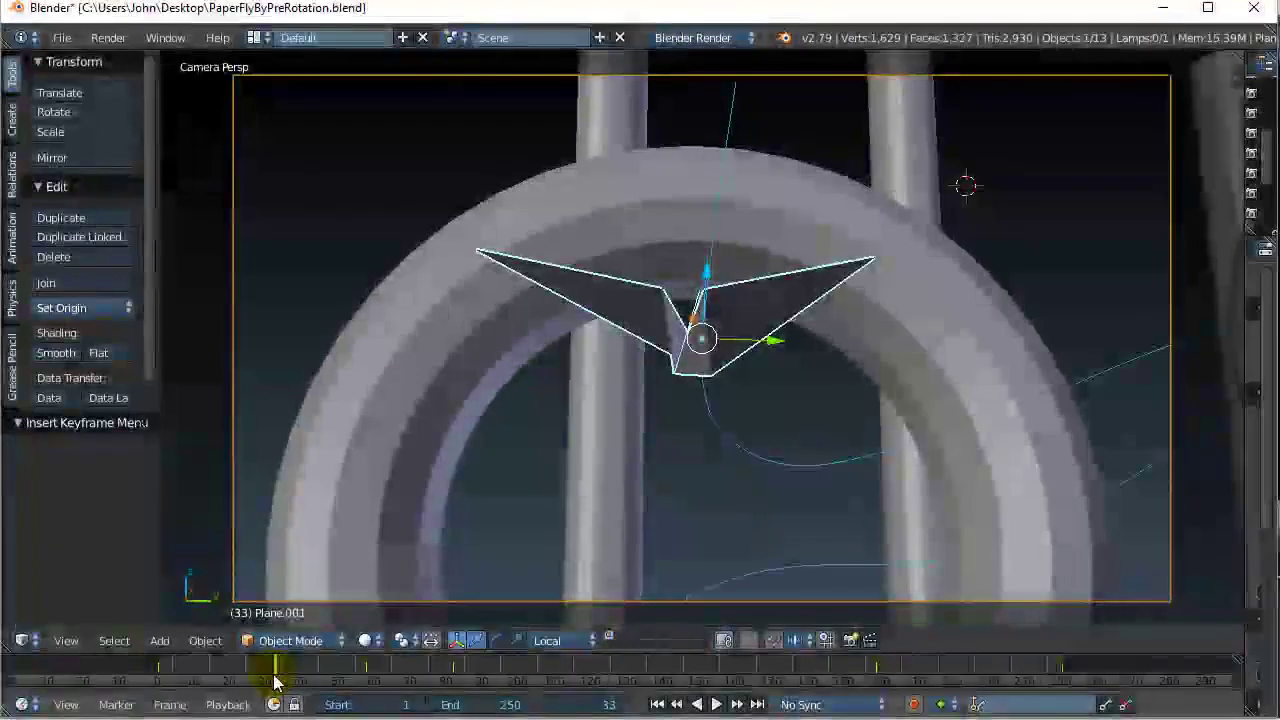
# Roll the paper plane -12.2° about its local X axis at frame 33 and bring up keyframe insertion
pyautogui.press('r')
pyautogui.press('x')
pyautogui.press('x')
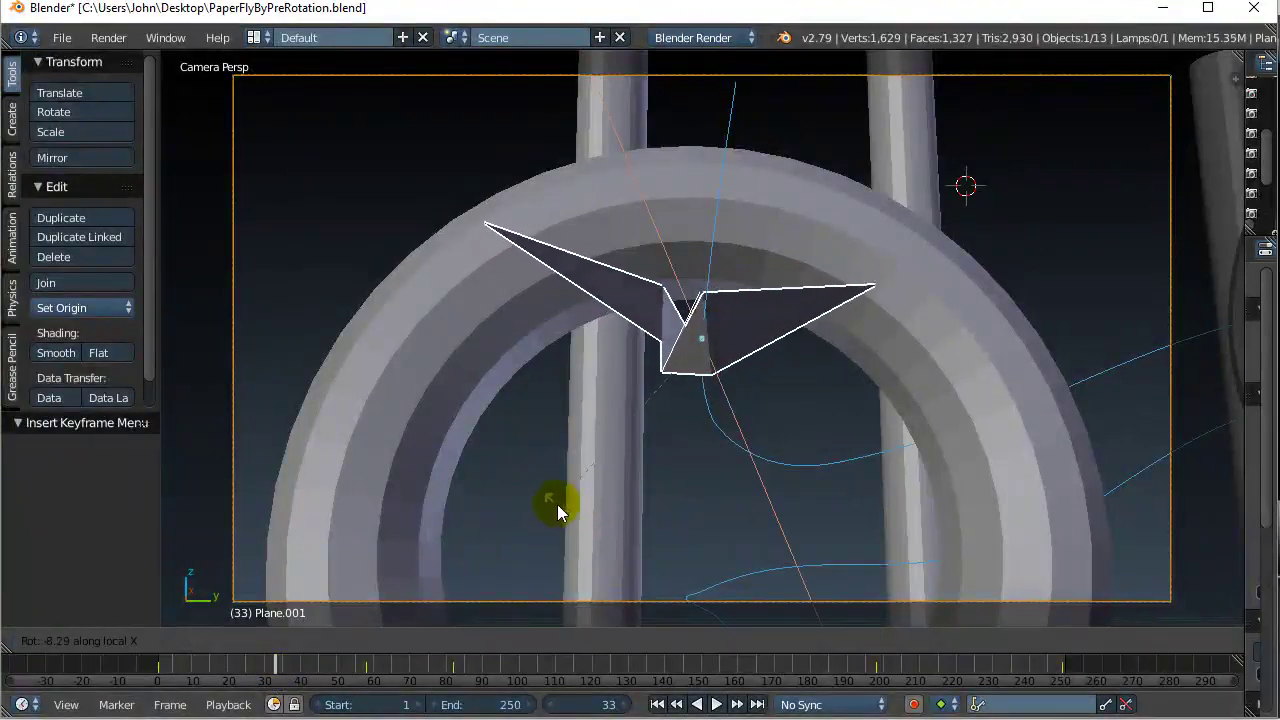
pyautogui.click(546, 500)
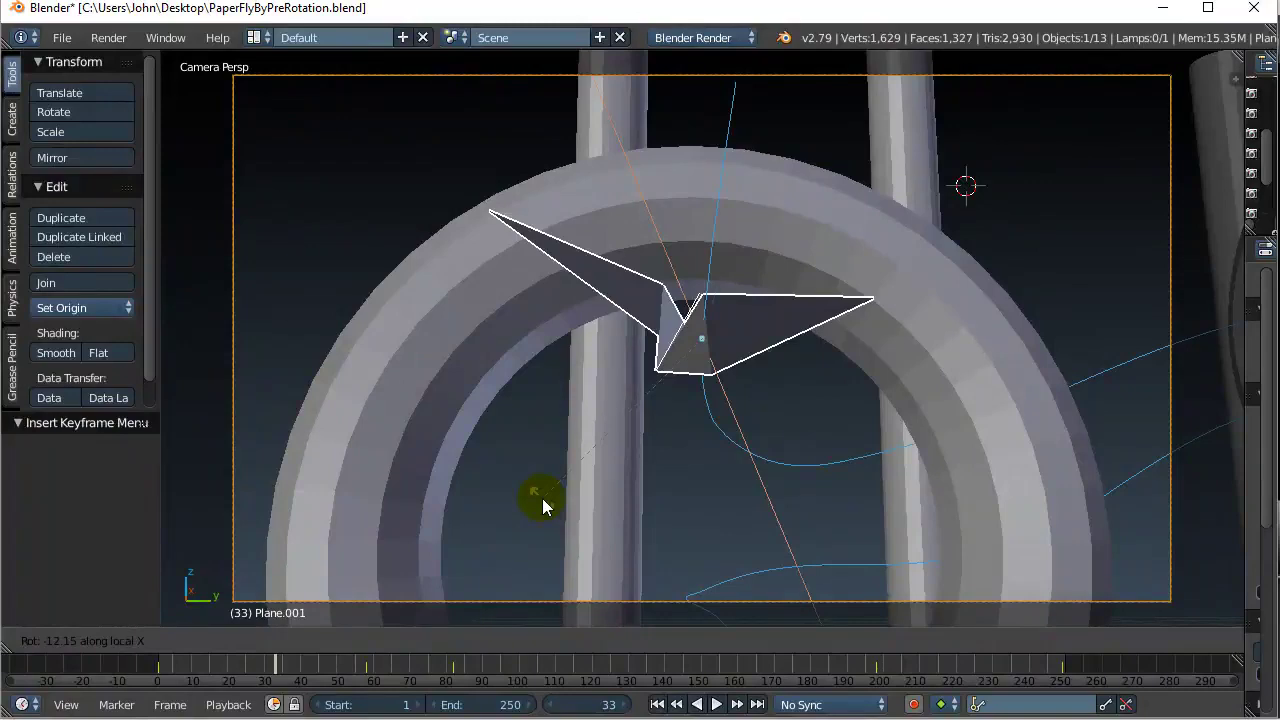
pyautogui.press('i')
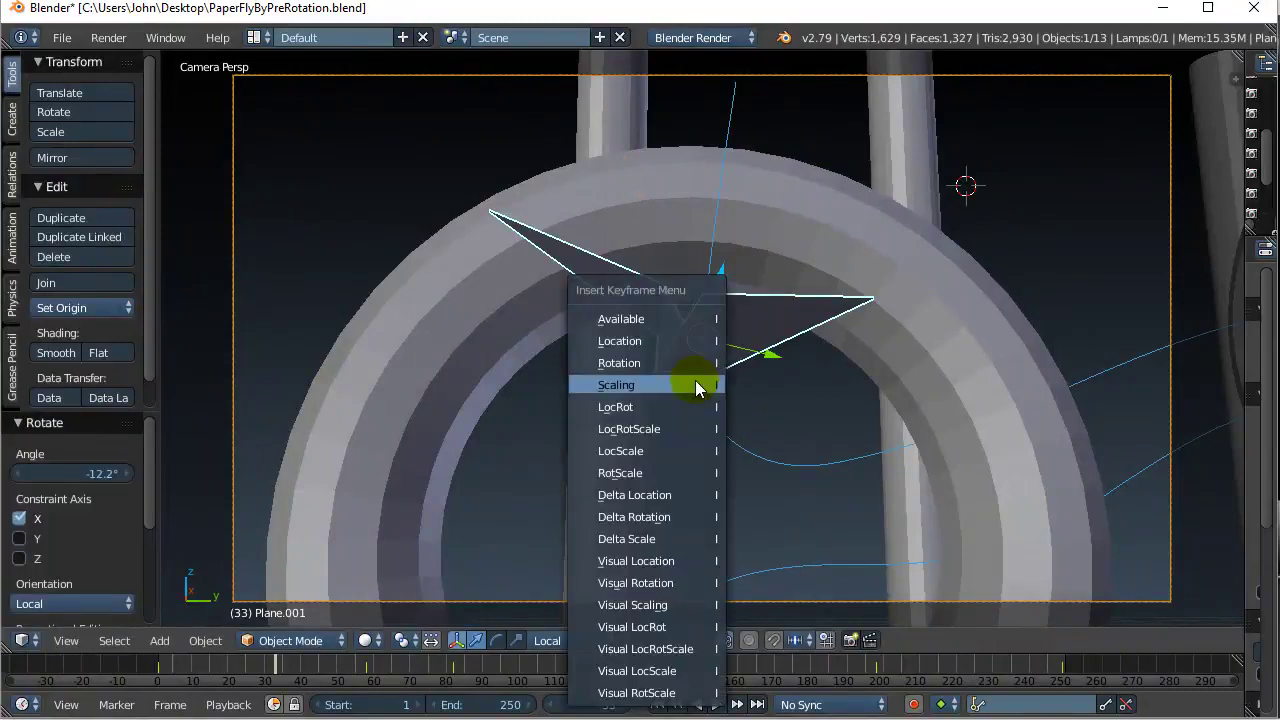